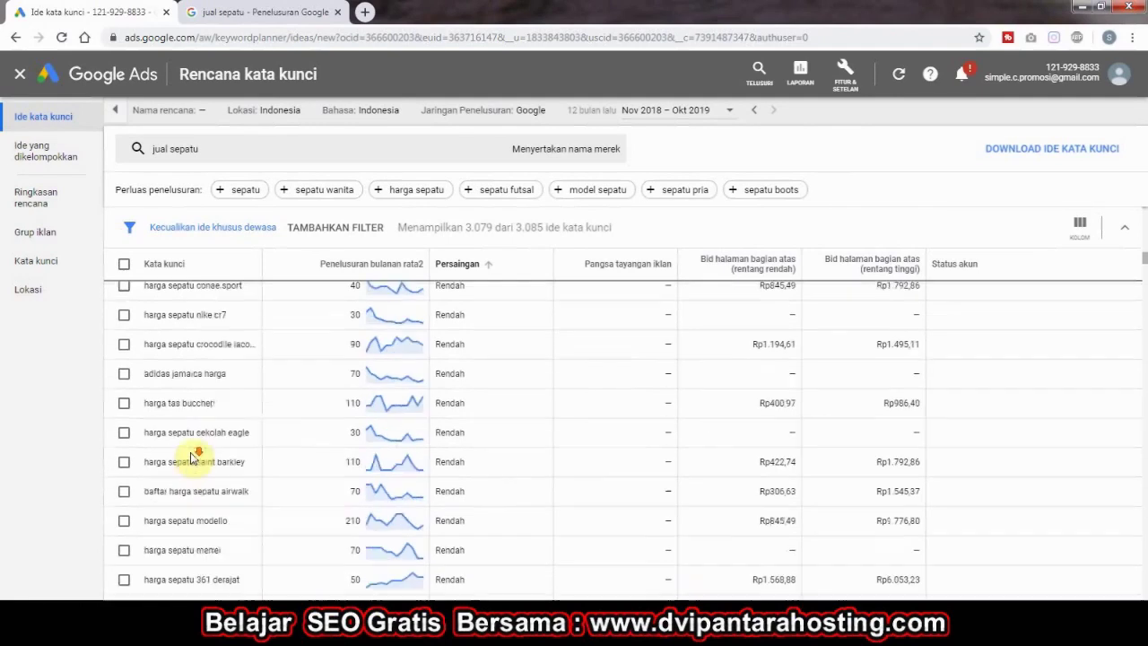
Replace the seed keyword "jual sepatu" with "jual sepatu pria" and get new keyword ideas.
scroll(194, 457, down, 5)
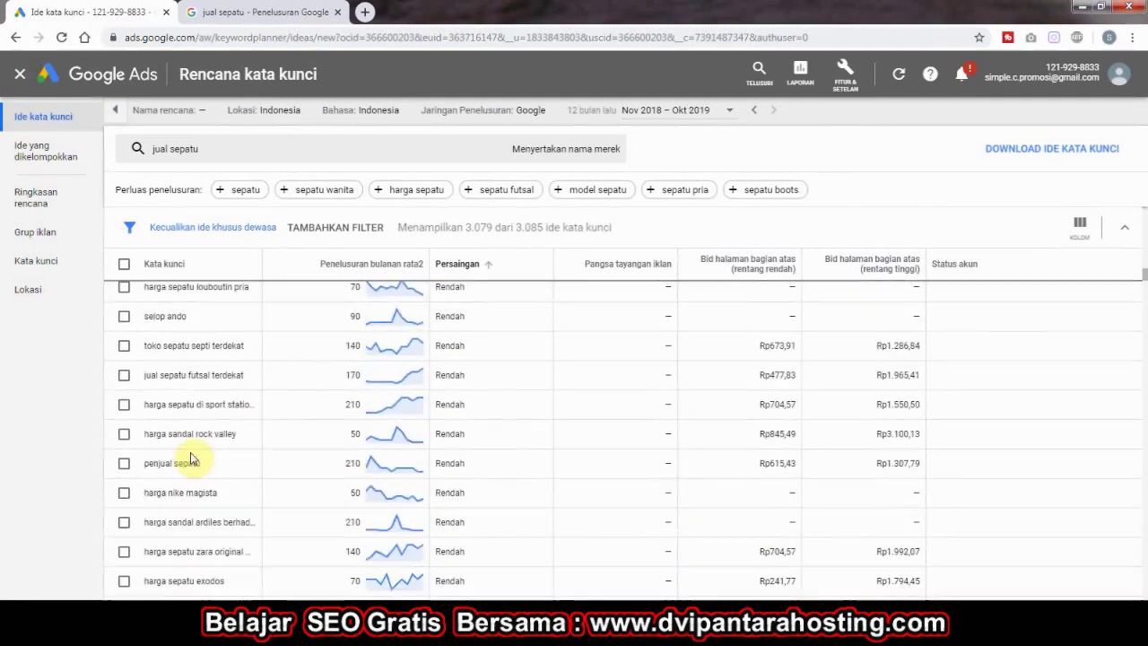
click(231, 154)
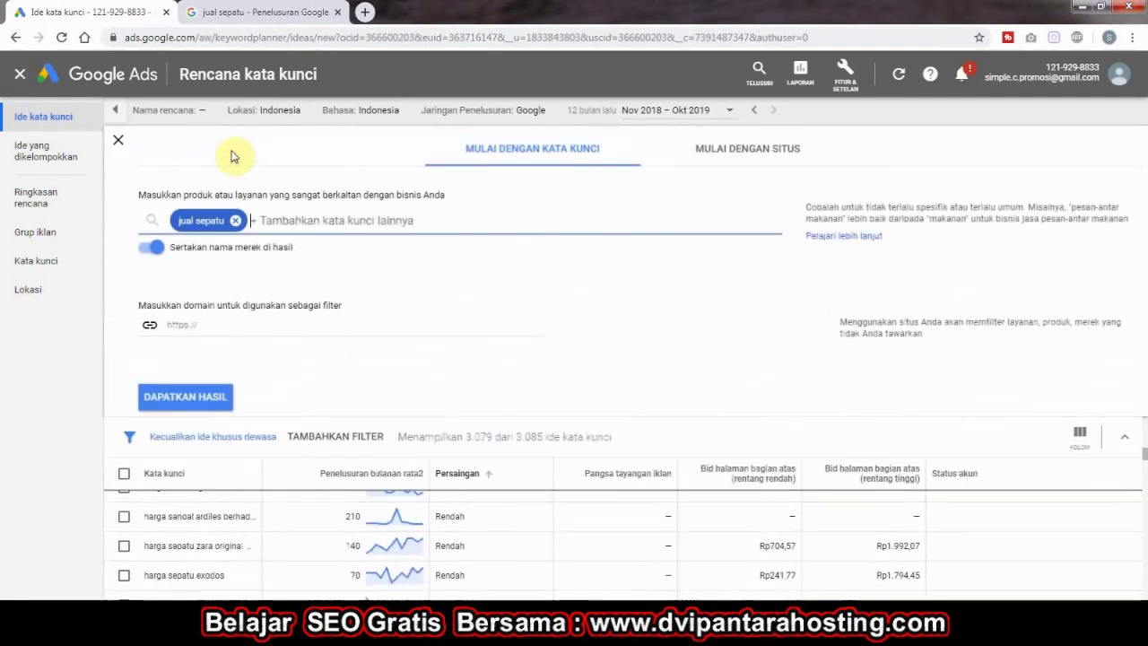
click(238, 221)
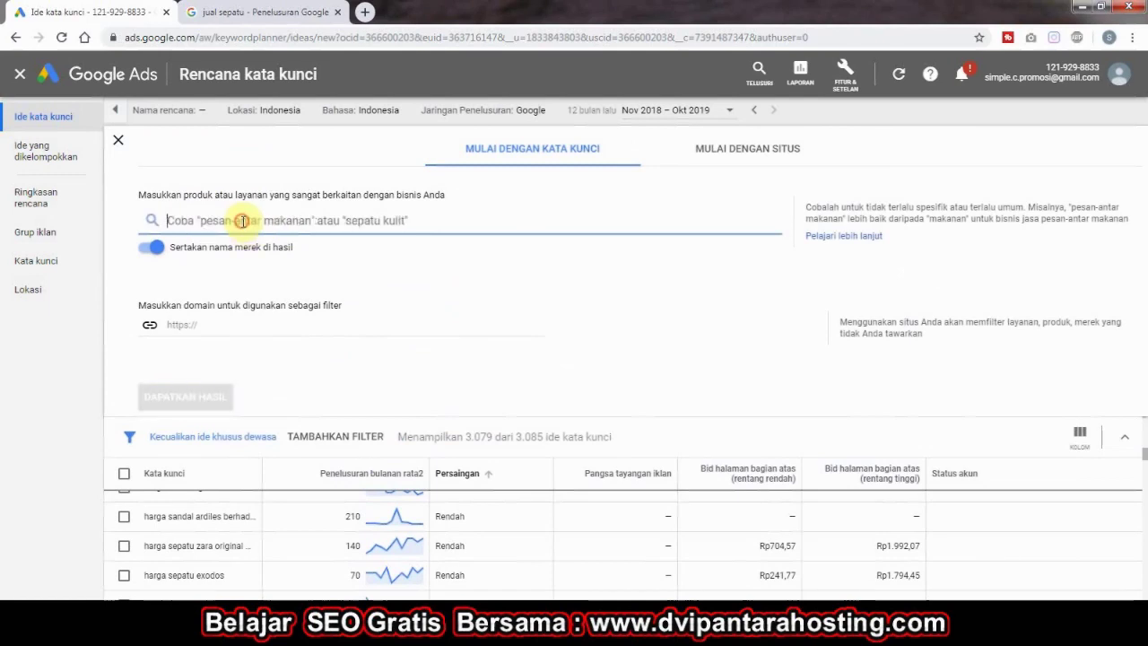
text(jual speat)
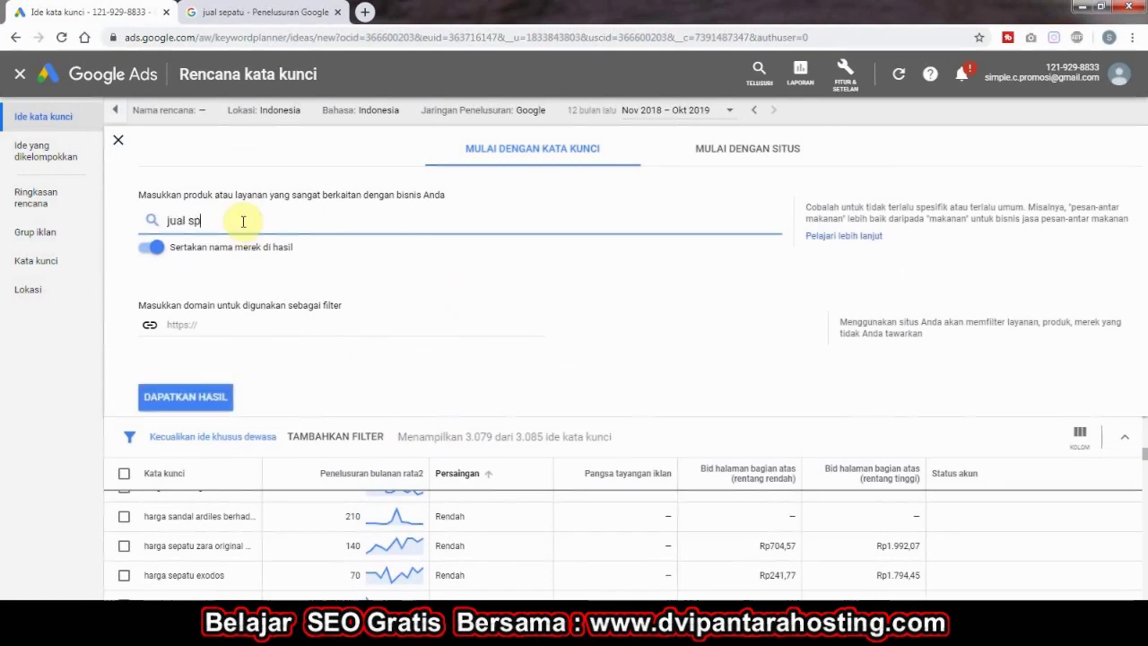
key(BackSpace)
key(BackSpace)
key(BackSpace)
key(BackSpace)
key(BackSpace)
text(sepatu pria)
key(Return)
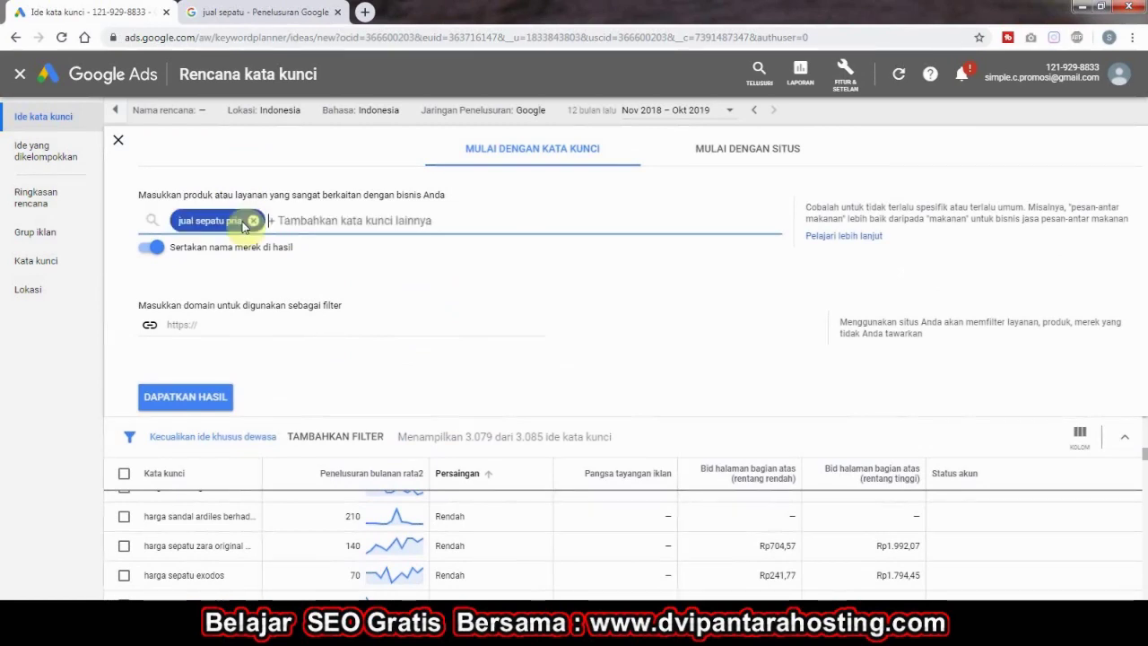
click(173, 403)
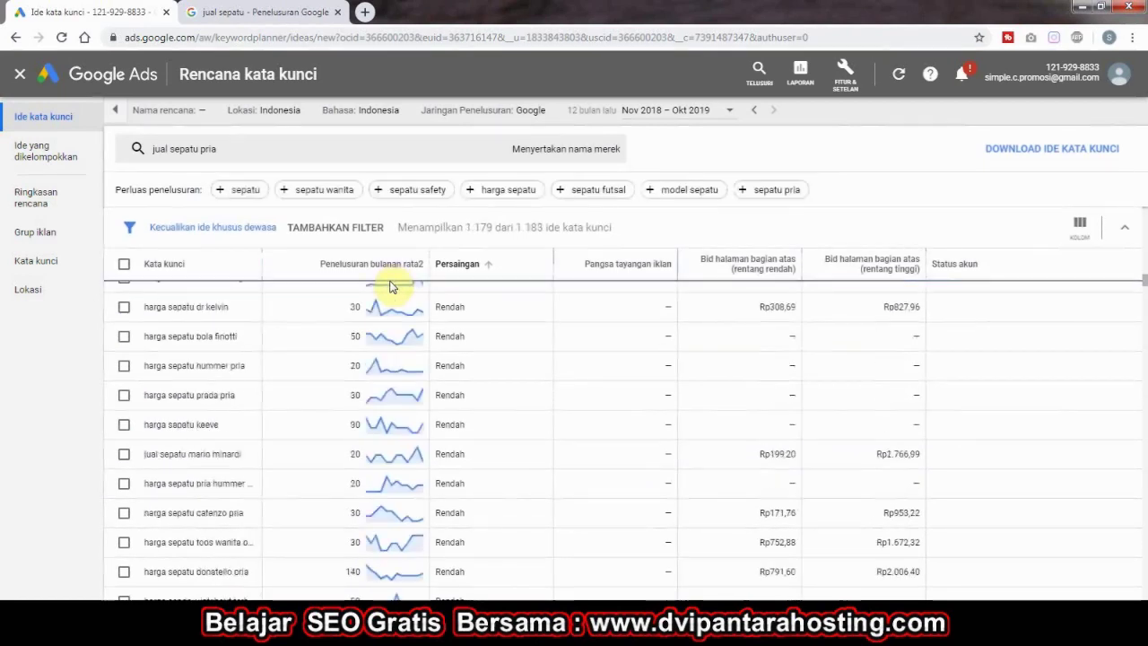
Copy the low-competition keyword "harga sepatu pinsv" from the start of the keyword ideas list.
scroll(607, 461, up, 2)
scroll(605, 459, up, 5)
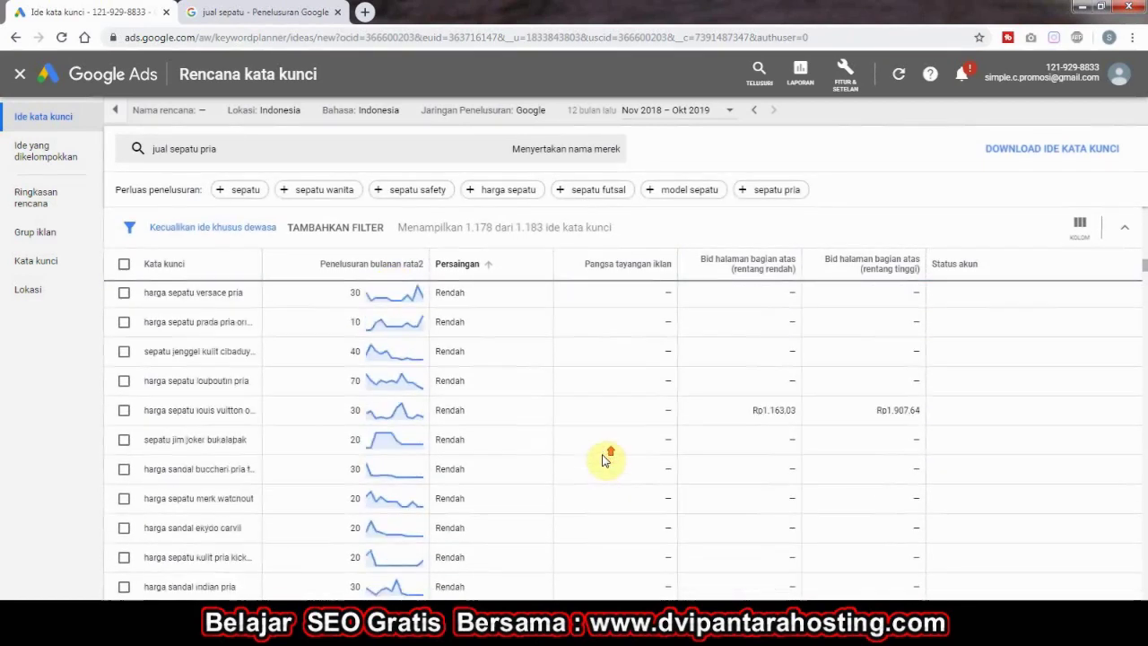
scroll(604, 457, up, 5)
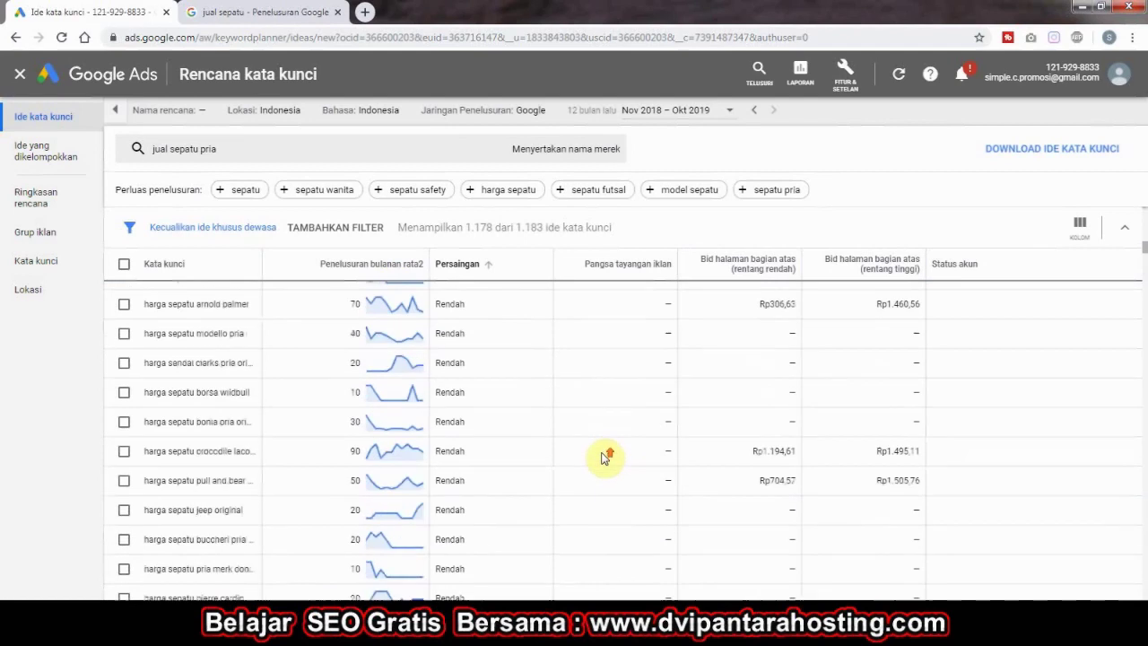
scroll(606, 457, up, 10)
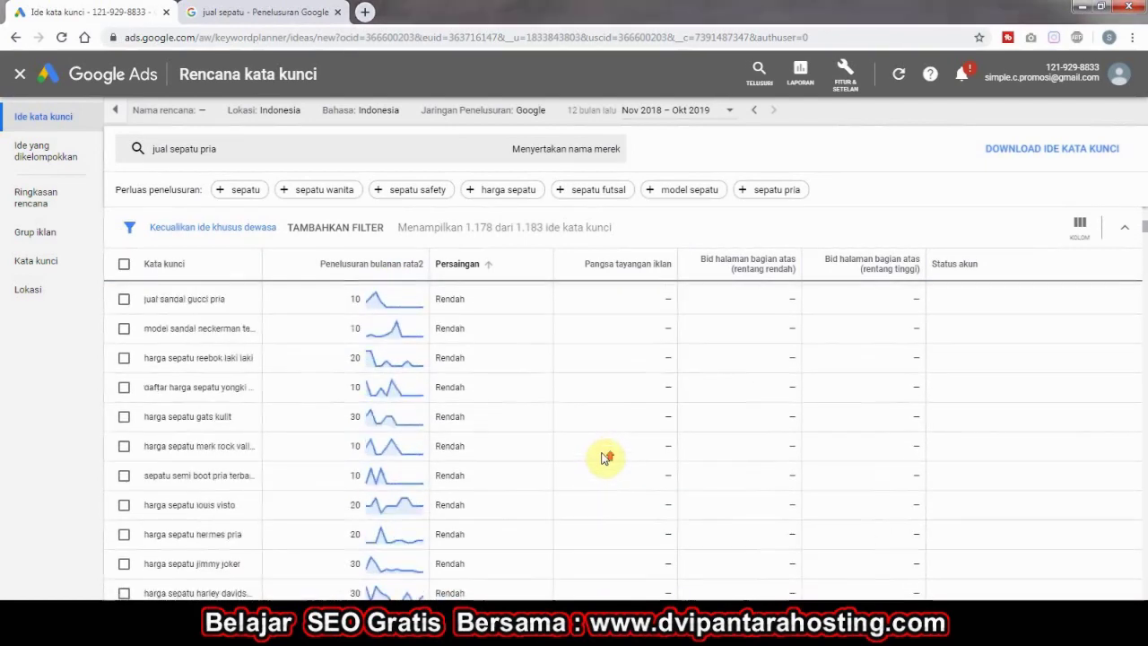
scroll(605, 458, down, 2)
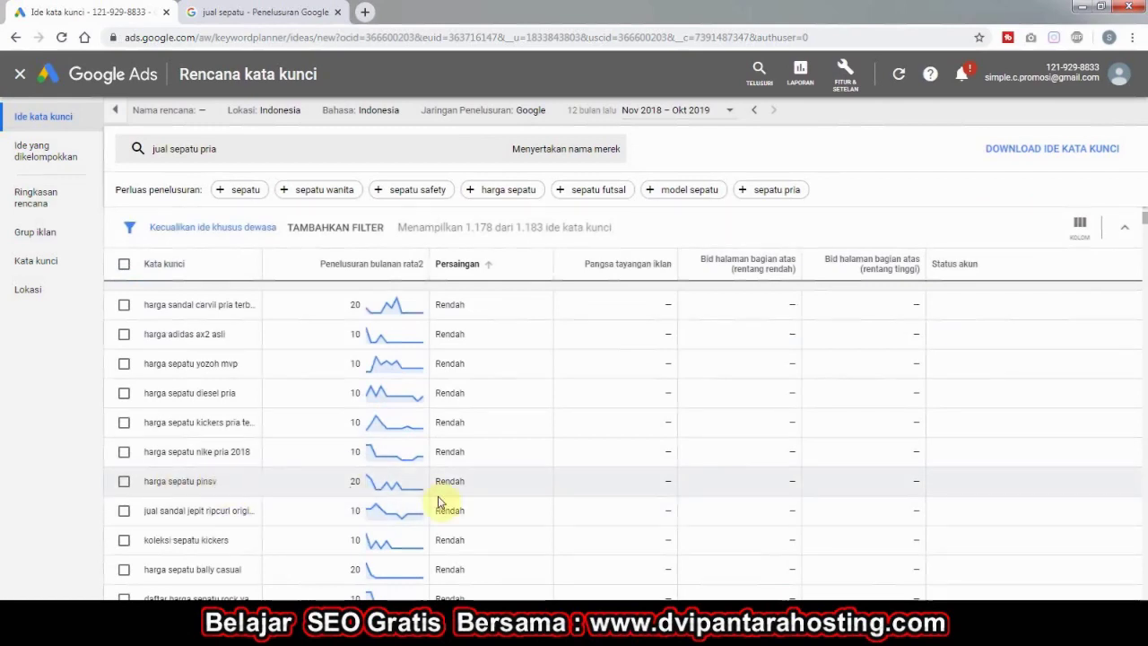
drag(216, 480, 145, 481)
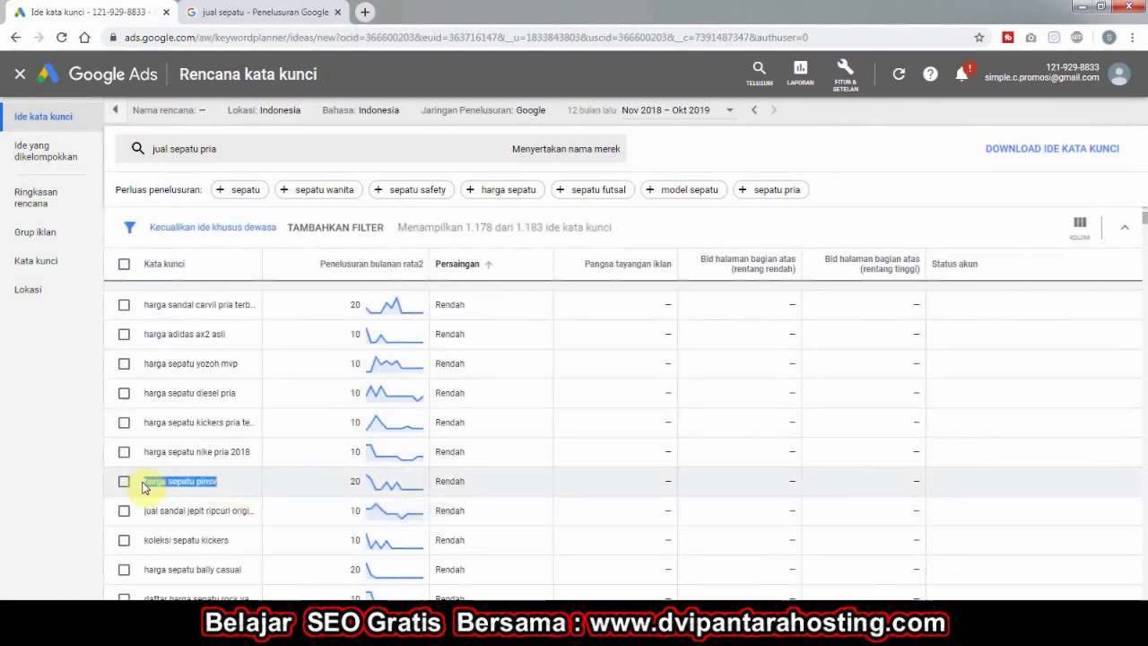
right_click(170, 485)
click(186, 494)
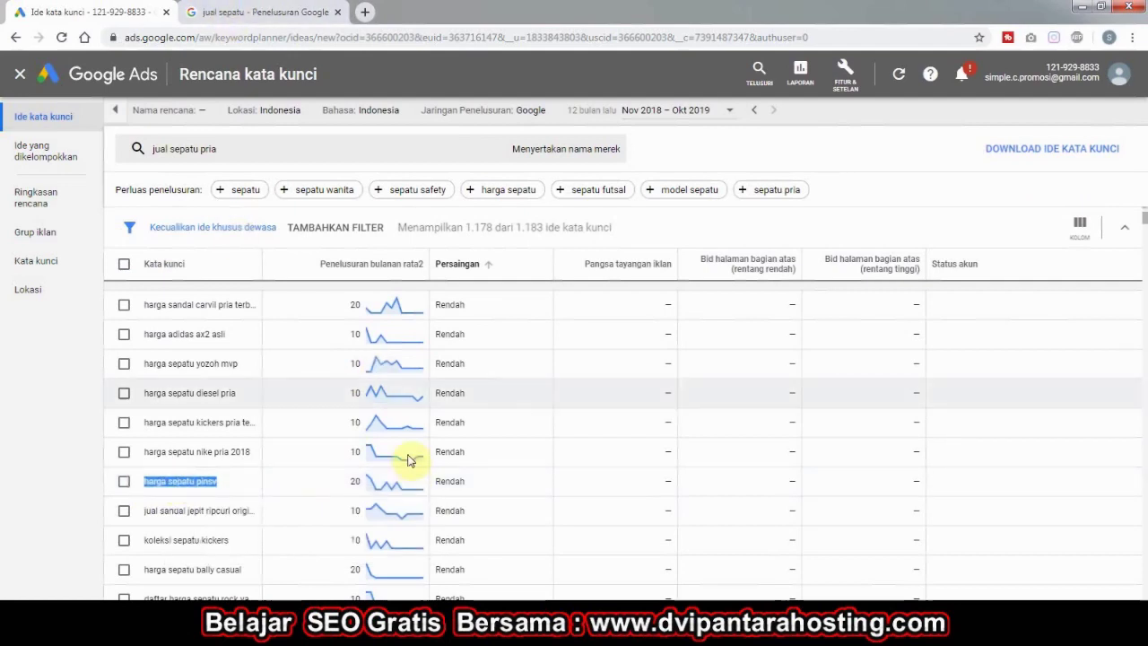
Switch to Google Search, search for the copied keyword "harga sepatu pinsv" and review which sites rank for it.
click(305, 13)
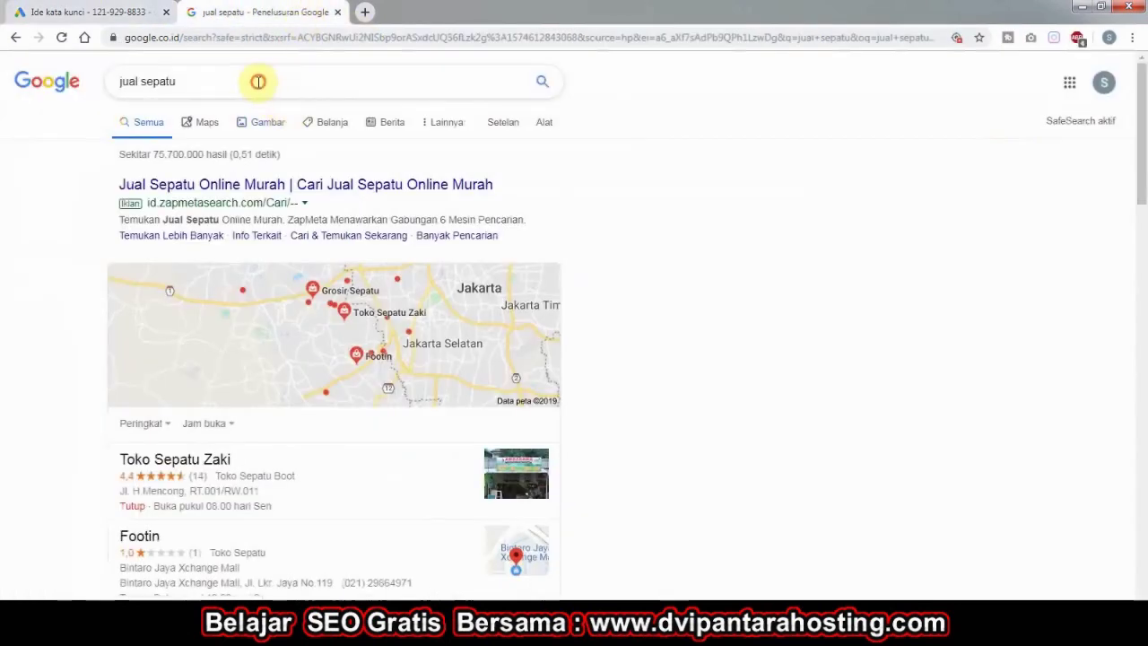
drag(256, 80, 98, 85)
key(ctrl+v)
click(545, 84)
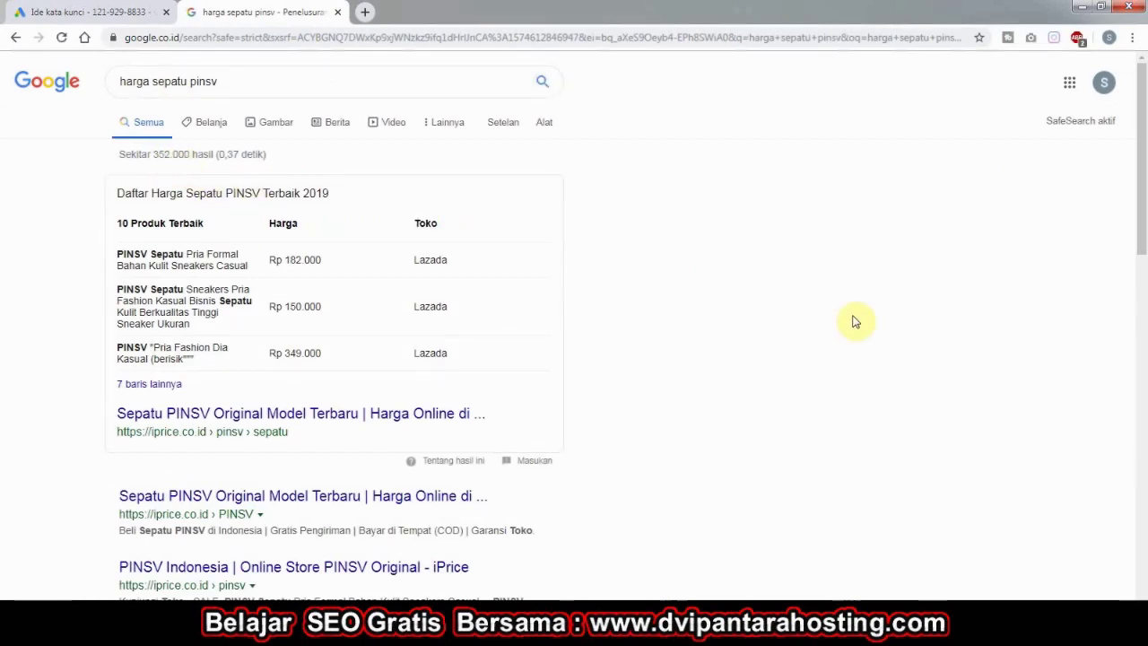
scroll(854, 321, down, 3)
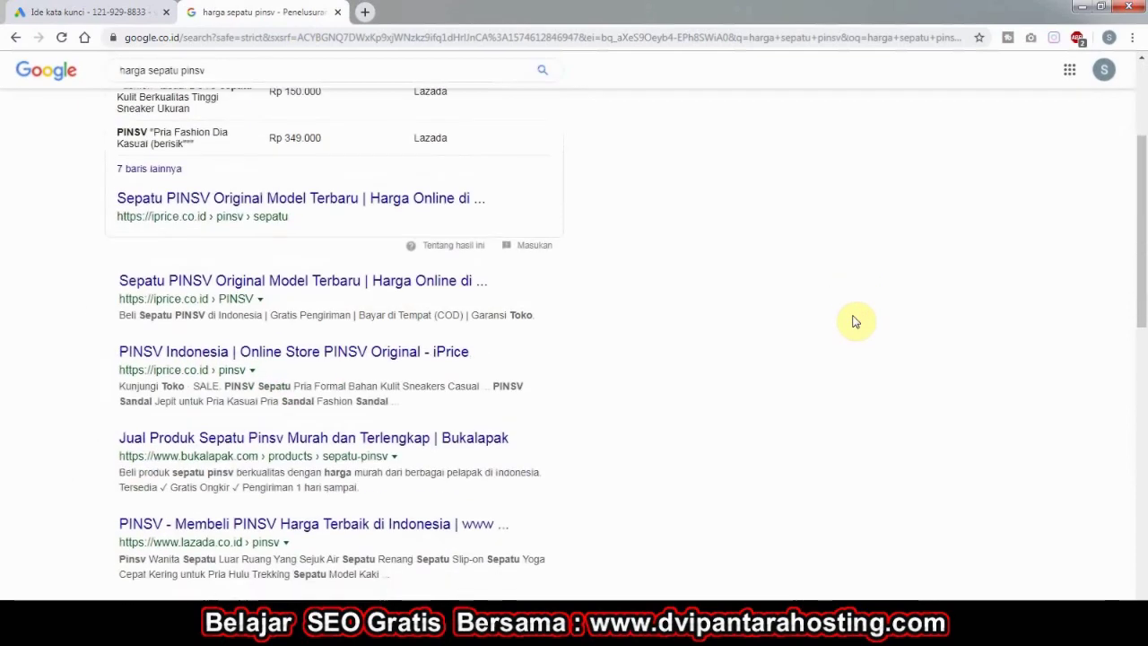
scroll(855, 321, down, 5)
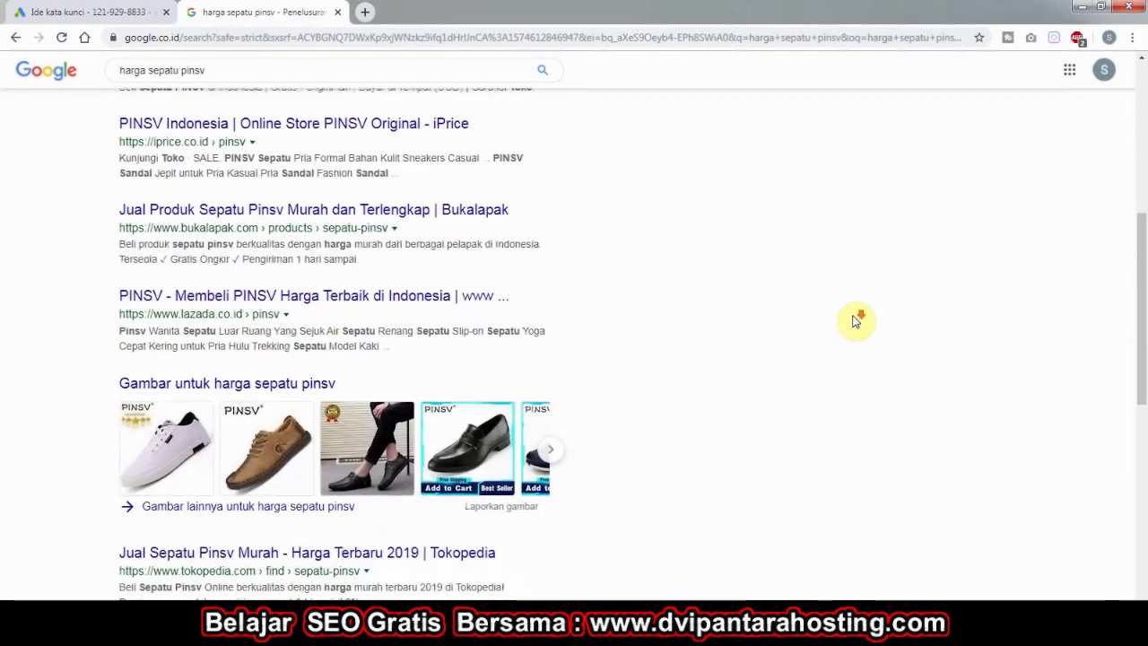
scroll(732, 377, down, 3)
Return to the Google Ads keyword ideas and copy the keyword "jual sandal gucci pria".
click(85, 12)
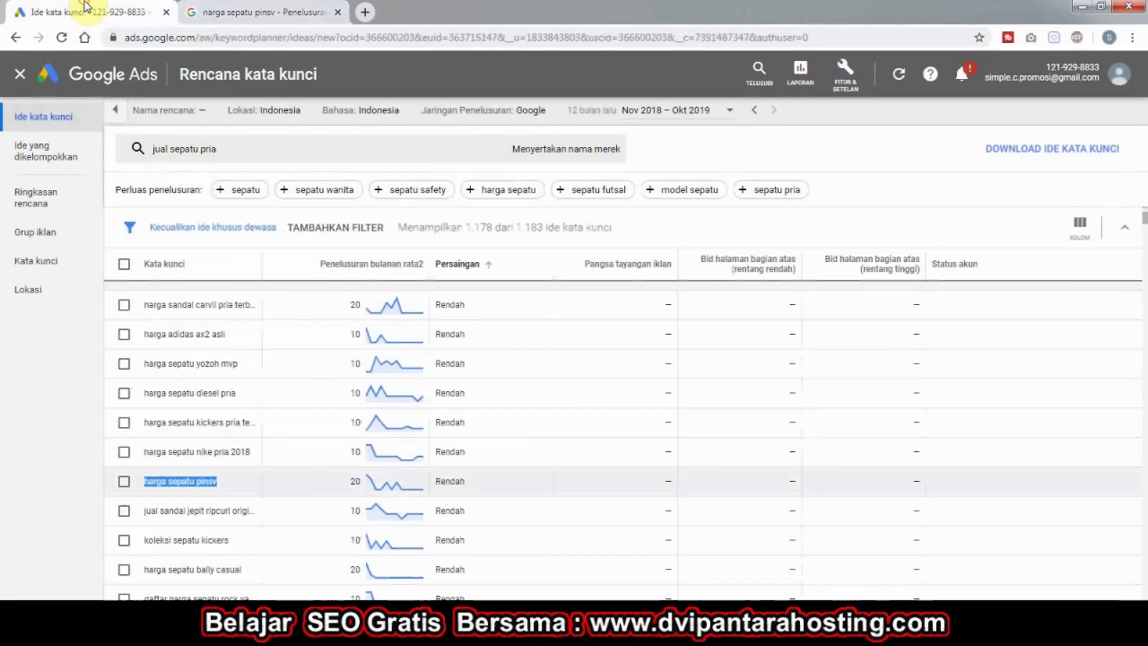
click(9, 507)
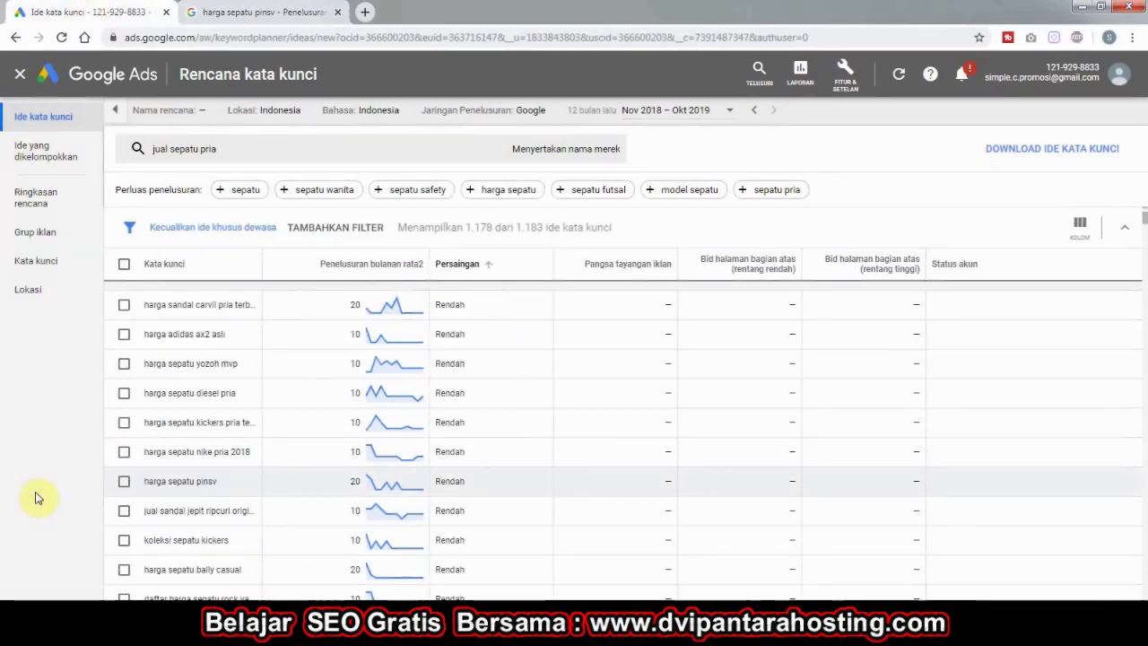
scroll(242, 458, down, 2)
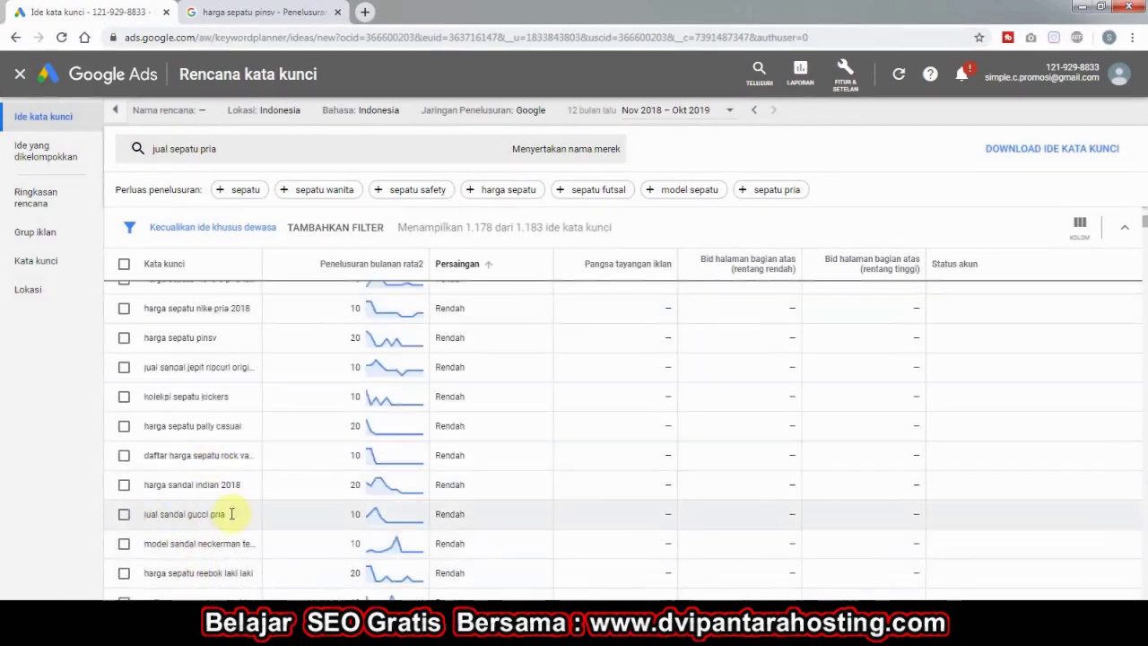
drag(228, 517, 141, 514)
Switch to Google Search and search for the copied keyword "jual sandal gucci pria" in place of the previous query.
click(204, 14)
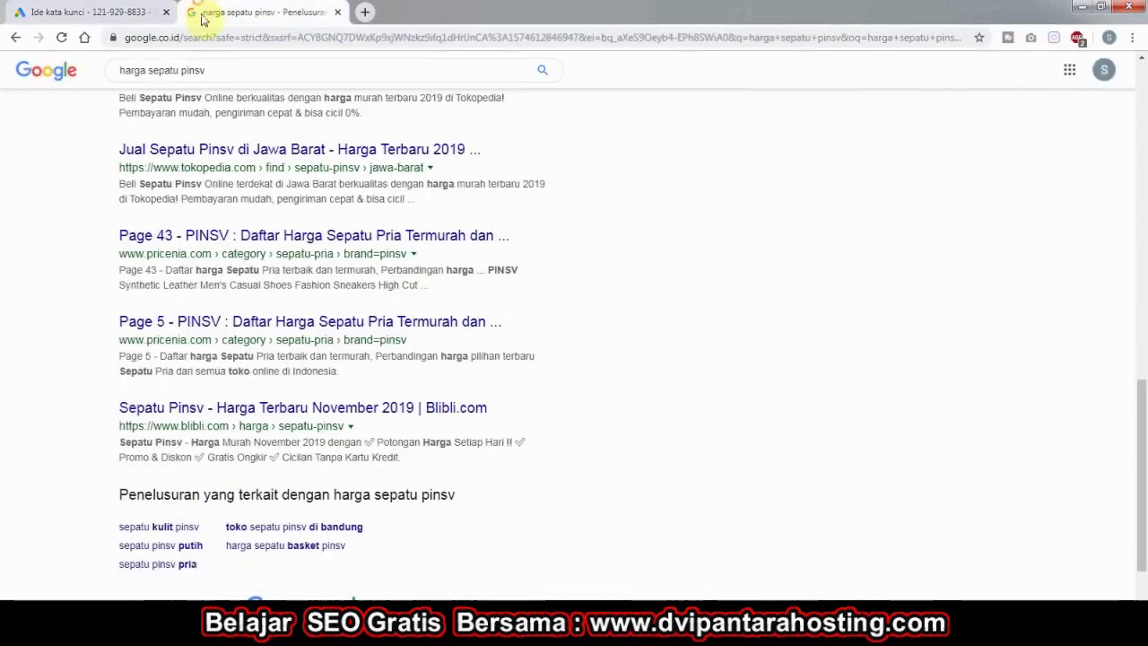
drag(218, 74, 90, 72)
key(ctrl+v)
key(Return)
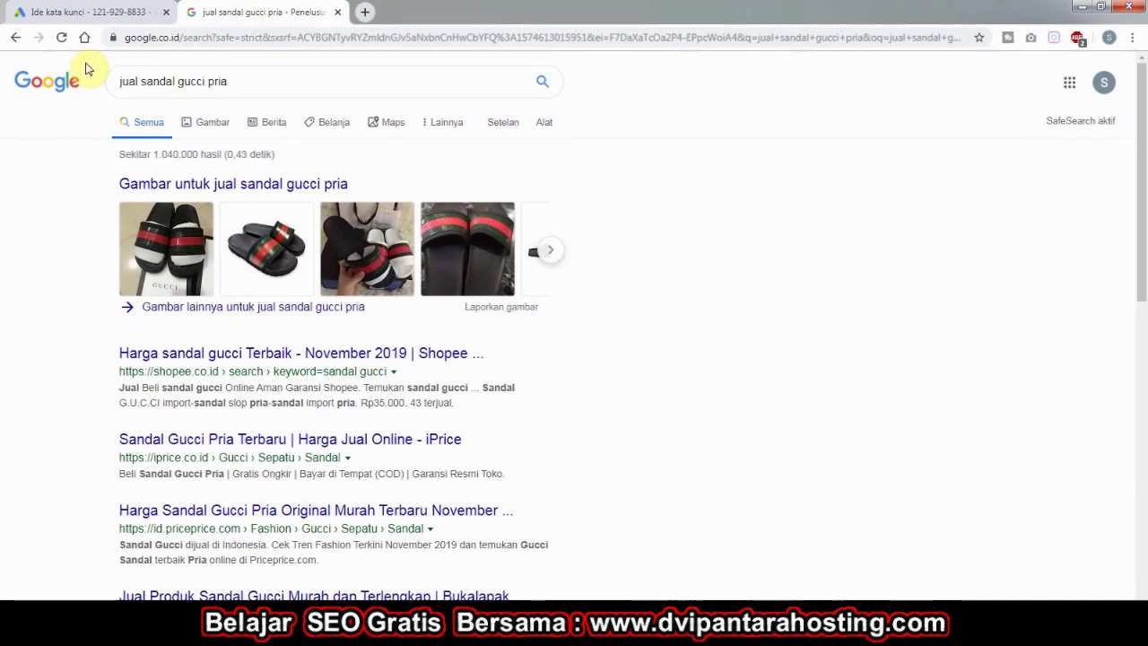
Check the Gucci sandal keyword's row in the planner and examine the competing sites in its Google results.
click(50, 7)
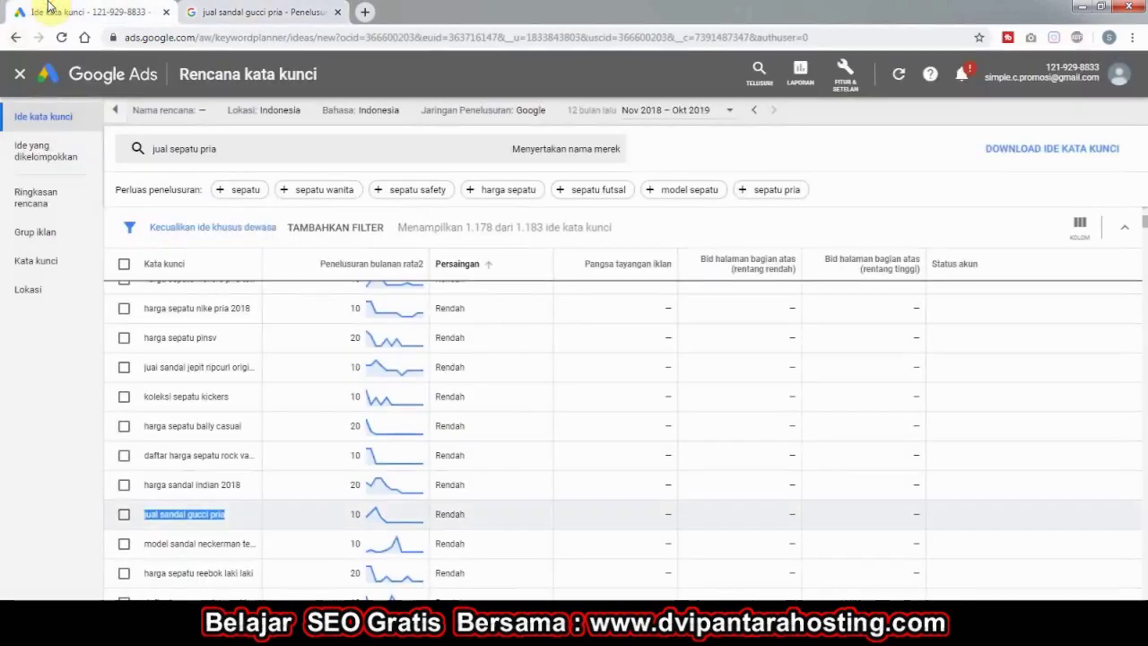
click(38, 513)
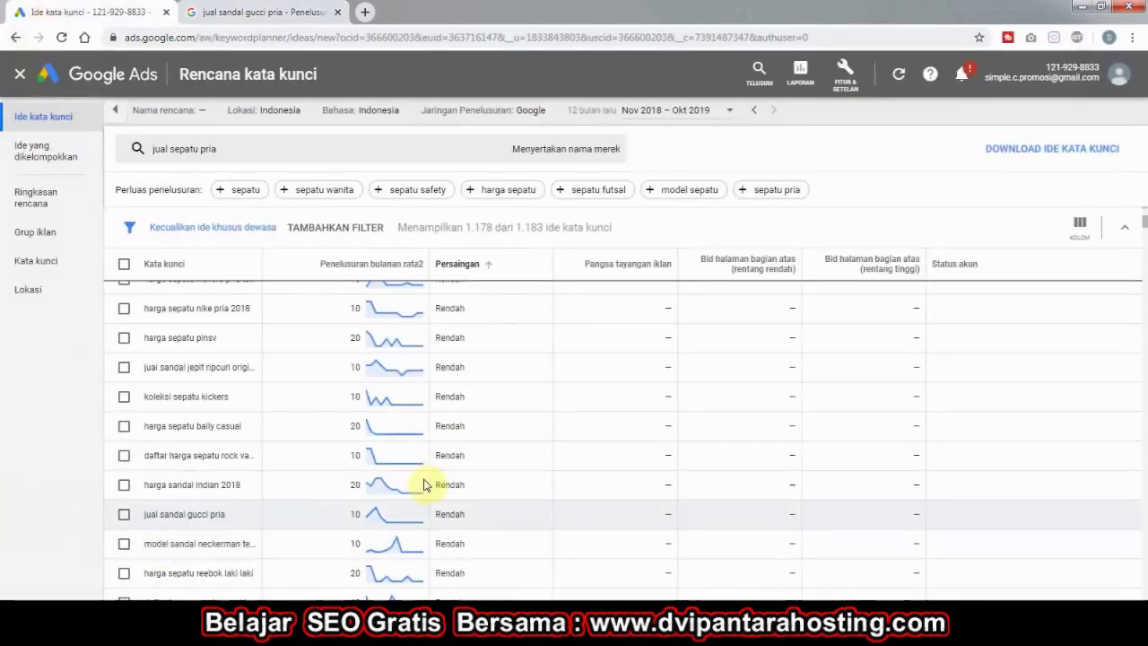
click(290, 7)
scroll(771, 325, down, 5)
scroll(776, 325, down, 3)
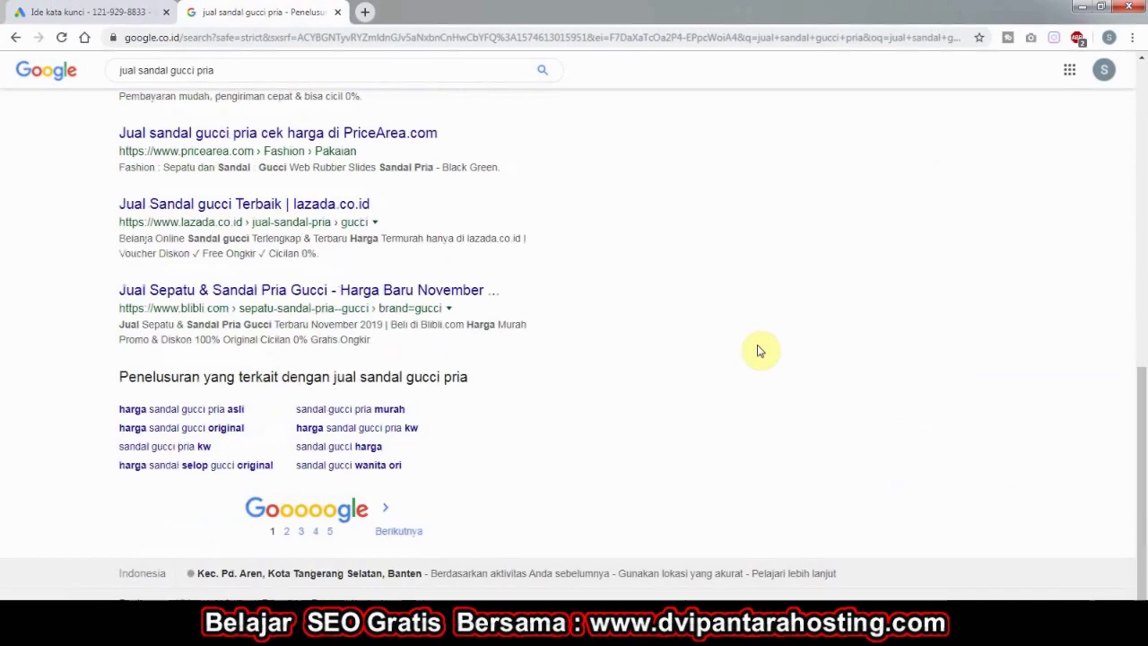
scroll(725, 377, up, 10)
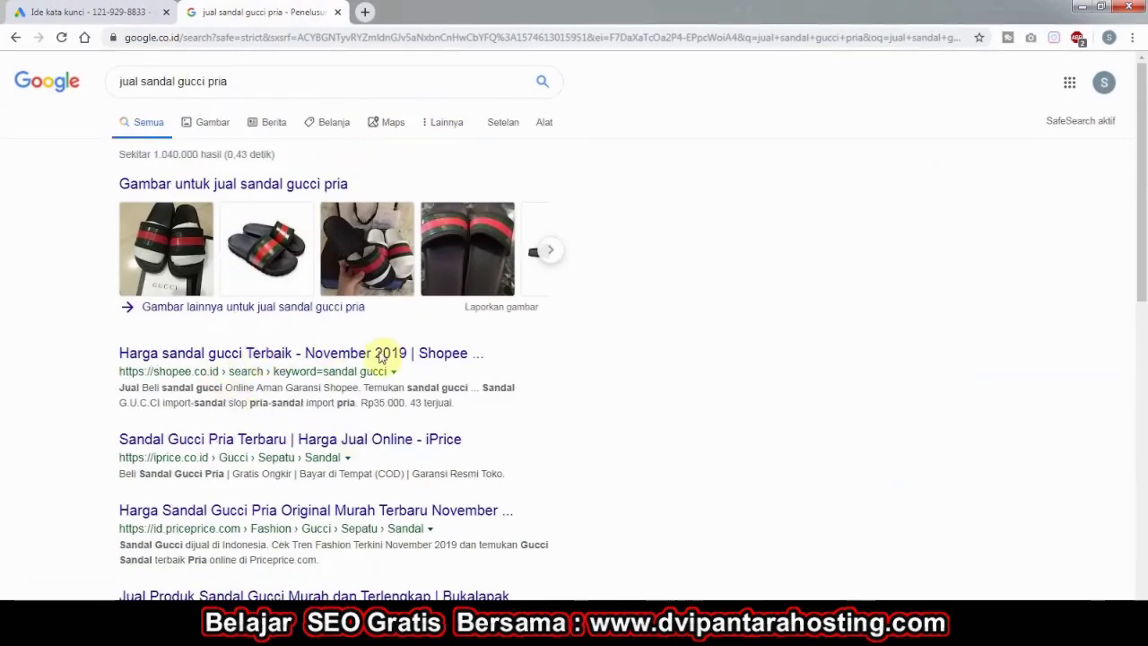
scroll(502, 453, down, 3)
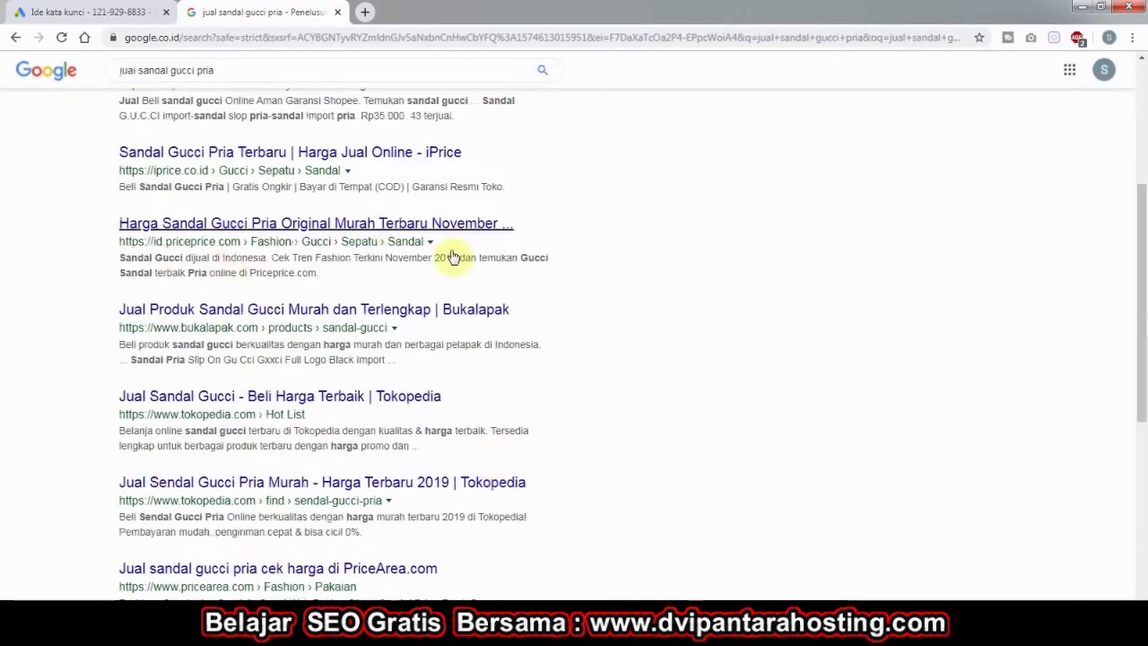
scroll(703, 458, down, 3)
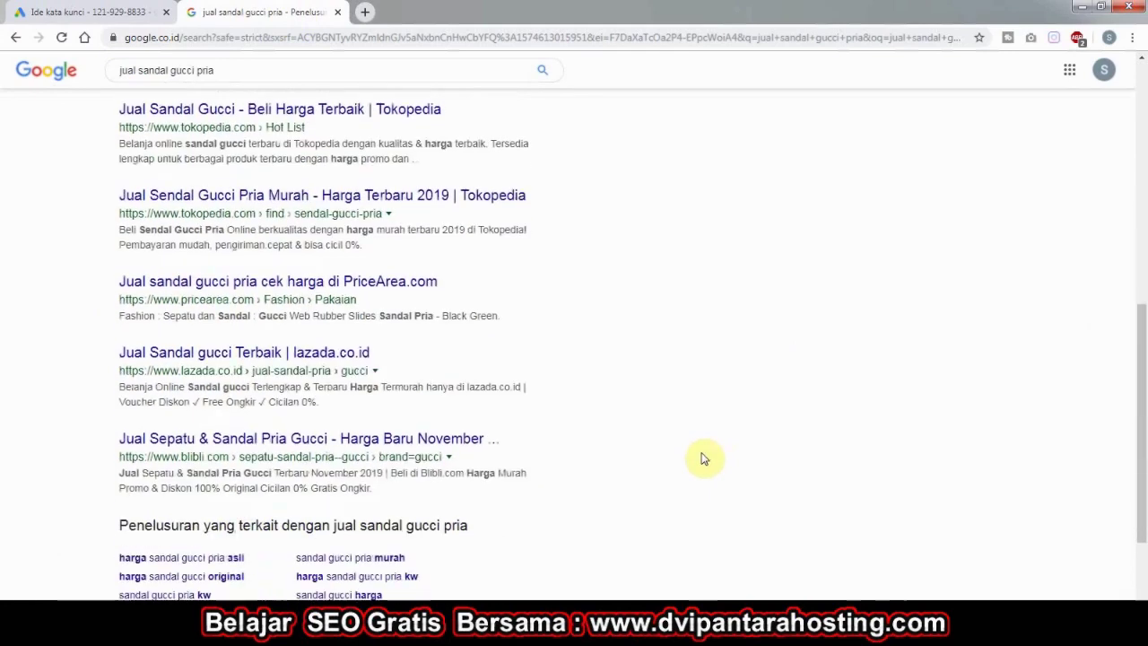
scroll(705, 455, down, 2)
scroll(691, 335, up, 10)
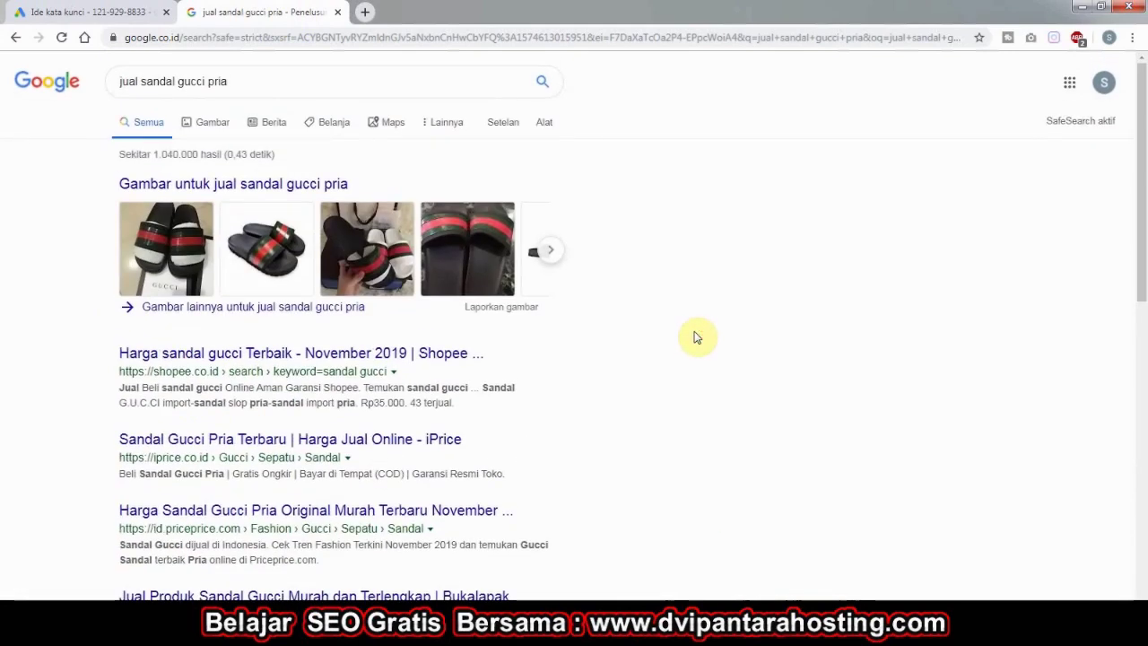
Return to the Google Ads keyword ideas and examine the low-competition keywords with their average monthly searches.
click(49, 10)
scroll(225, 464, down, 3)
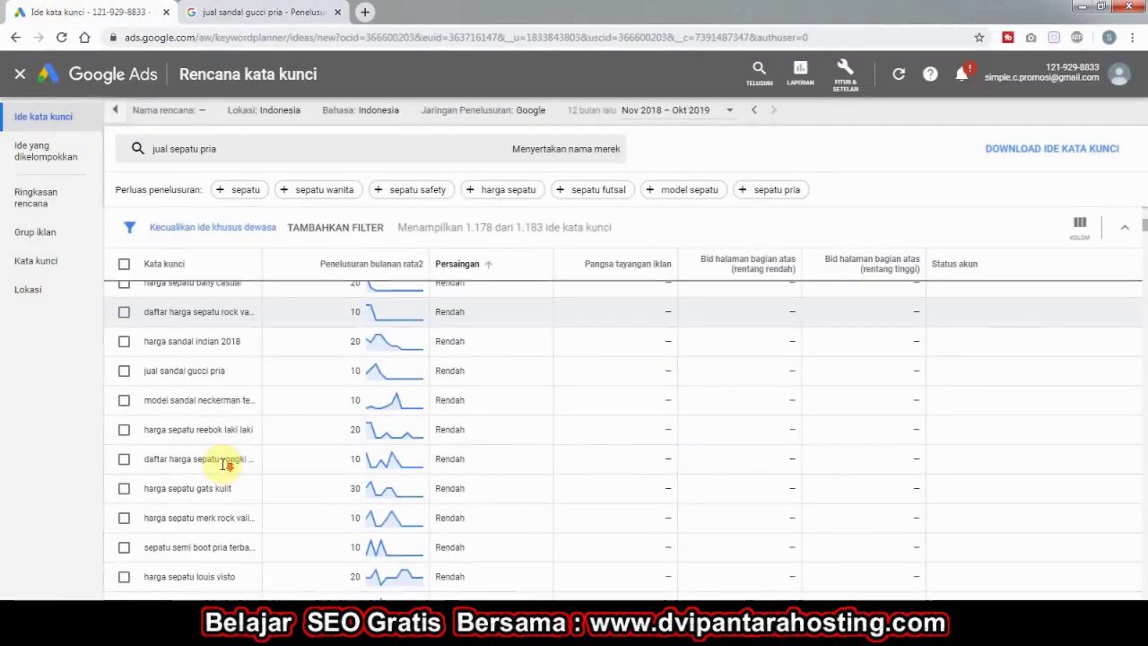
scroll(260, 502, down, 5)
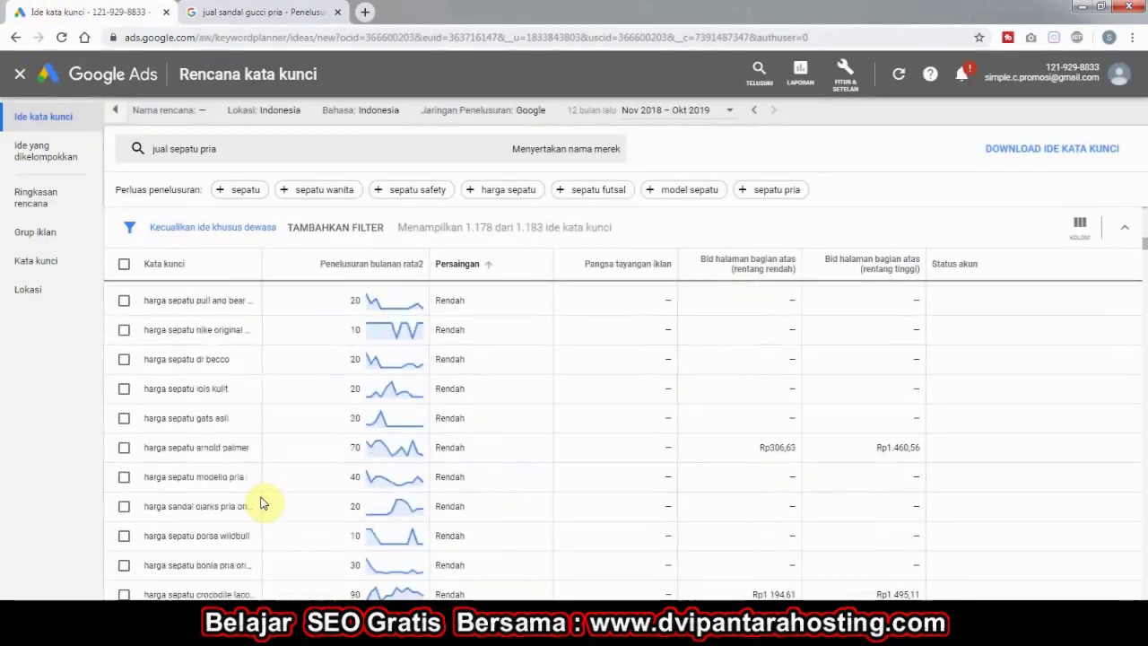
scroll(260, 502, up, 2)
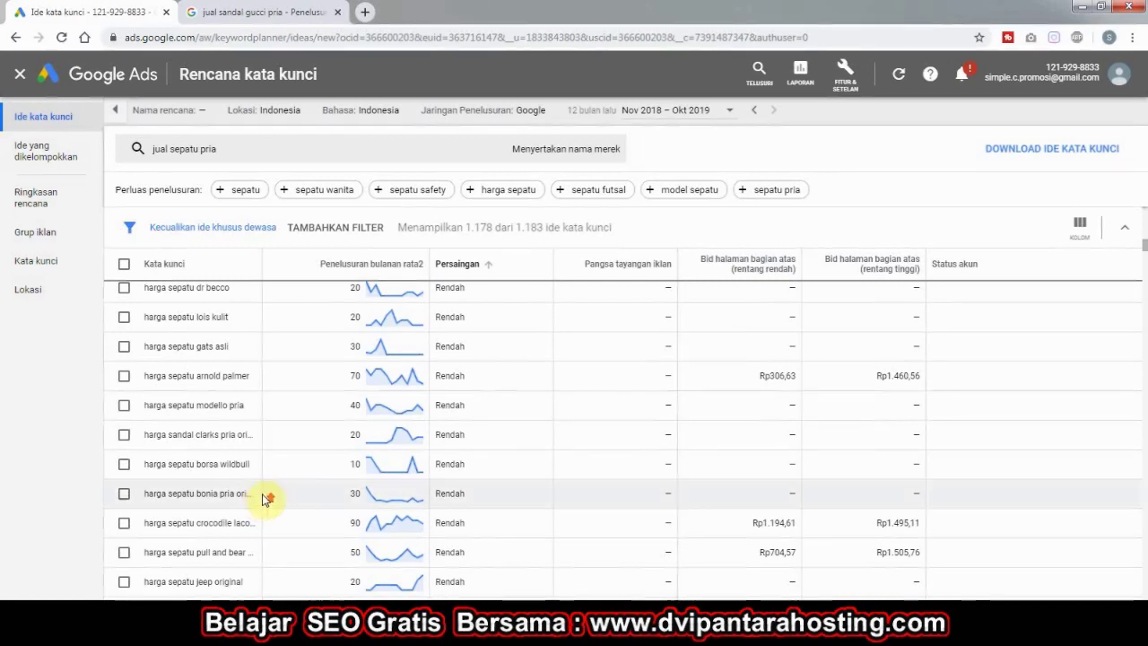
scroll(264, 499, up, 3)
scroll(265, 496, up, 3)
scroll(1130, 464, up, 5)
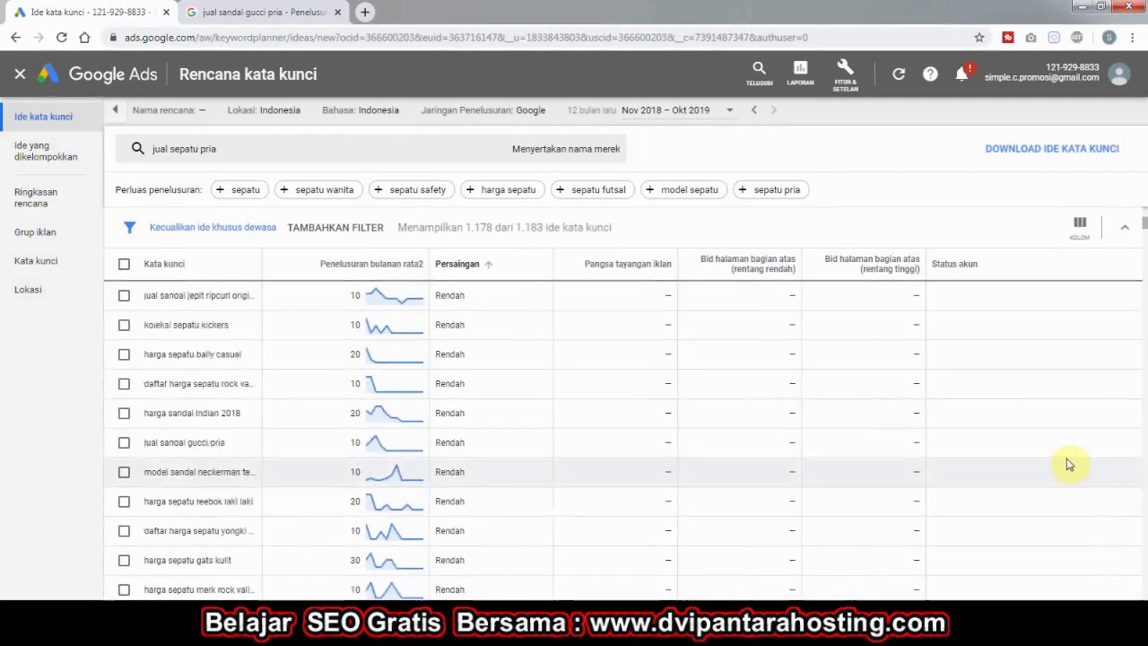
scroll(795, 494, up, 5)
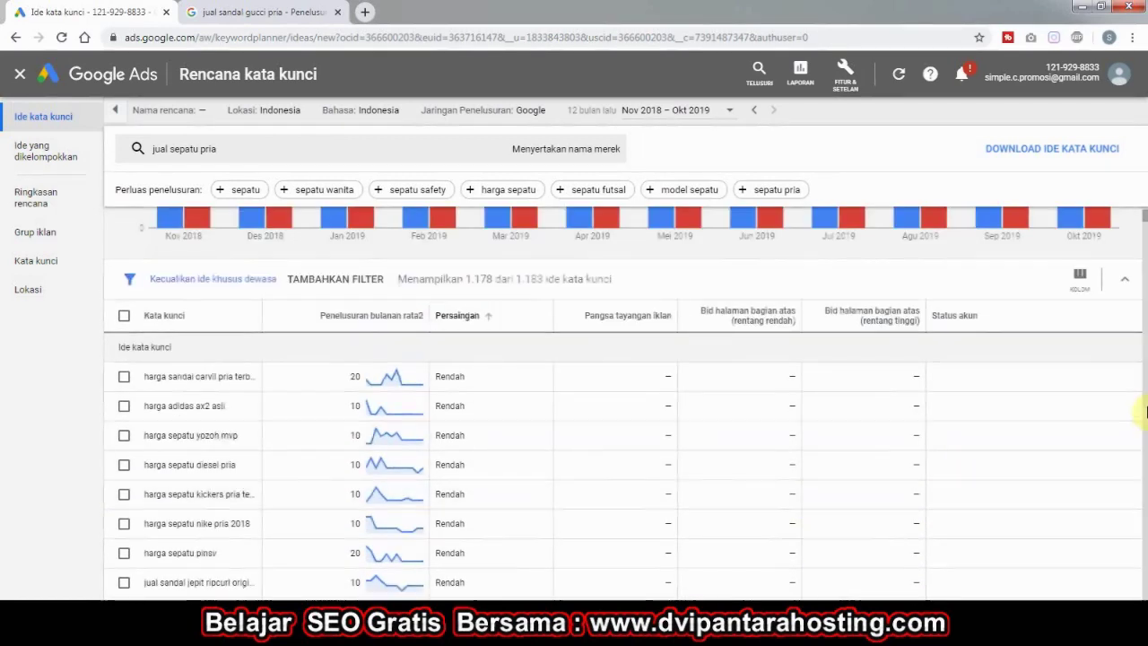
scroll(1137, 414, down, 2)
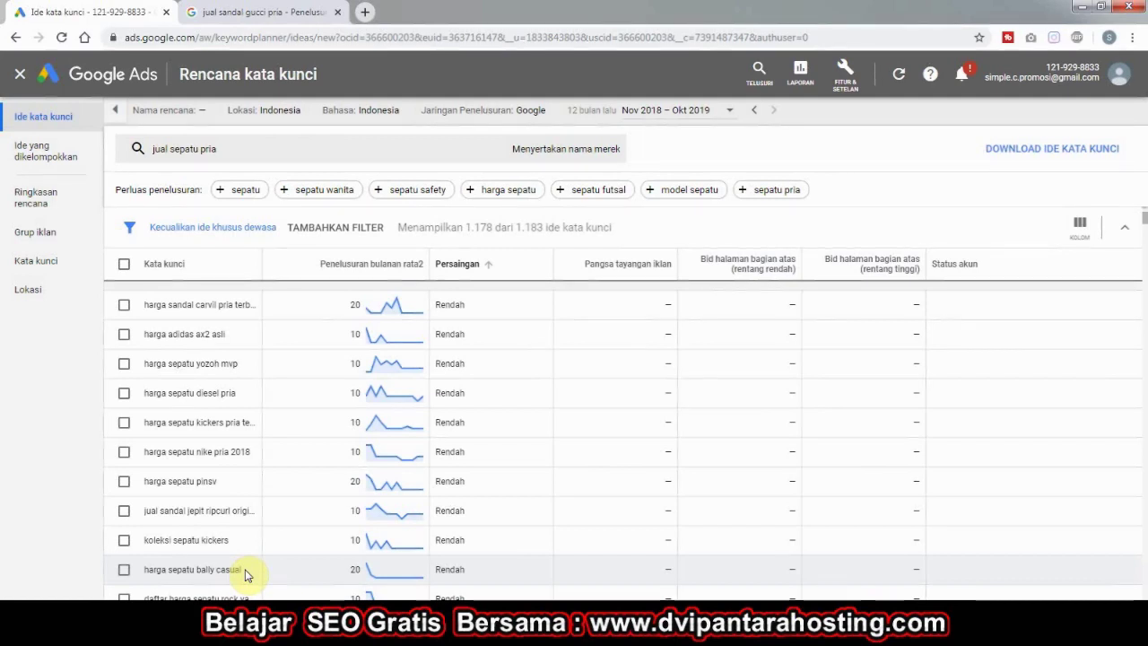
scroll(230, 556, up, 2)
scroll(236, 547, down, 3)
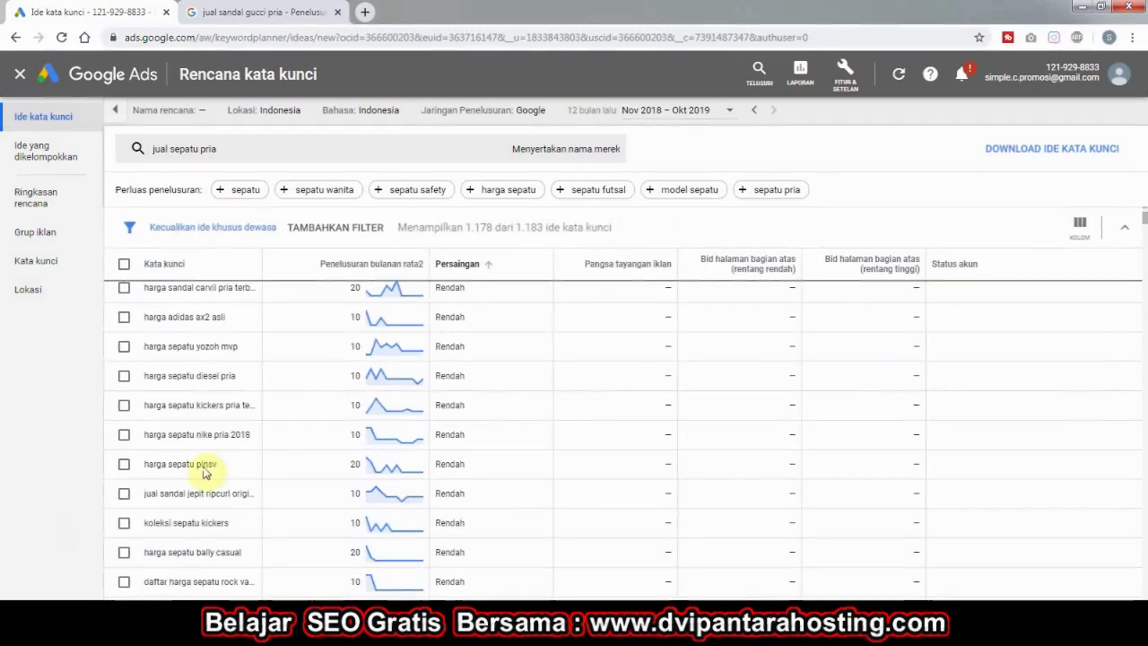
Find the keyword "harga sepatu jimmy joker" among the low-competition keyword ideas and copy it.
scroll(220, 459, down, 3)
scroll(224, 459, down, 3)
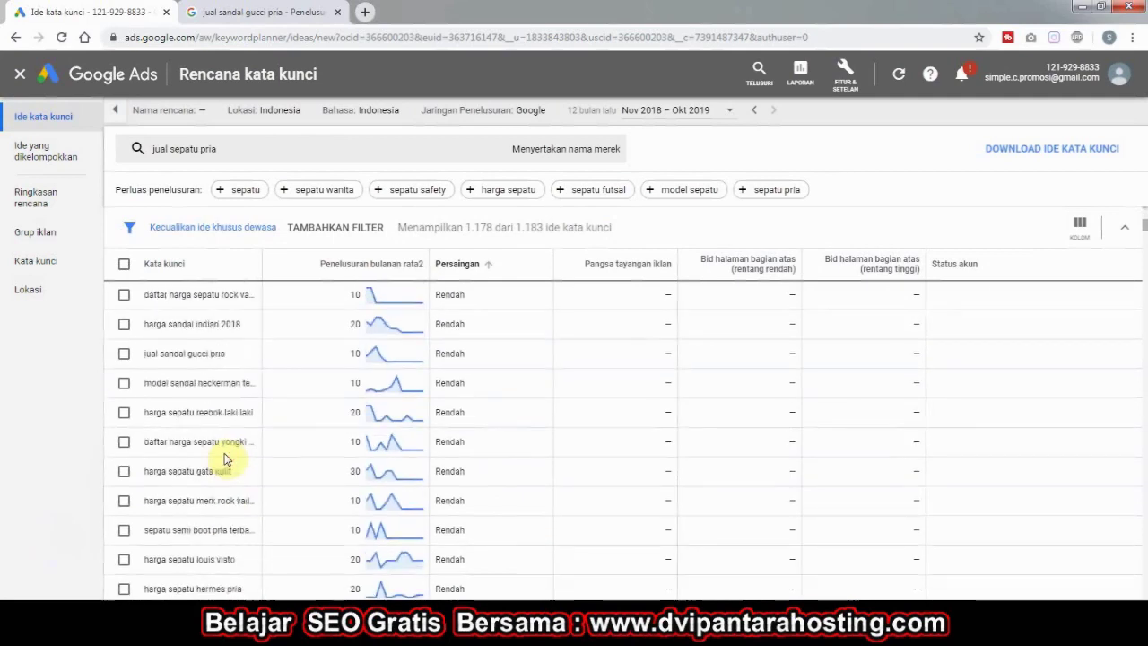
scroll(224, 459, down, 2)
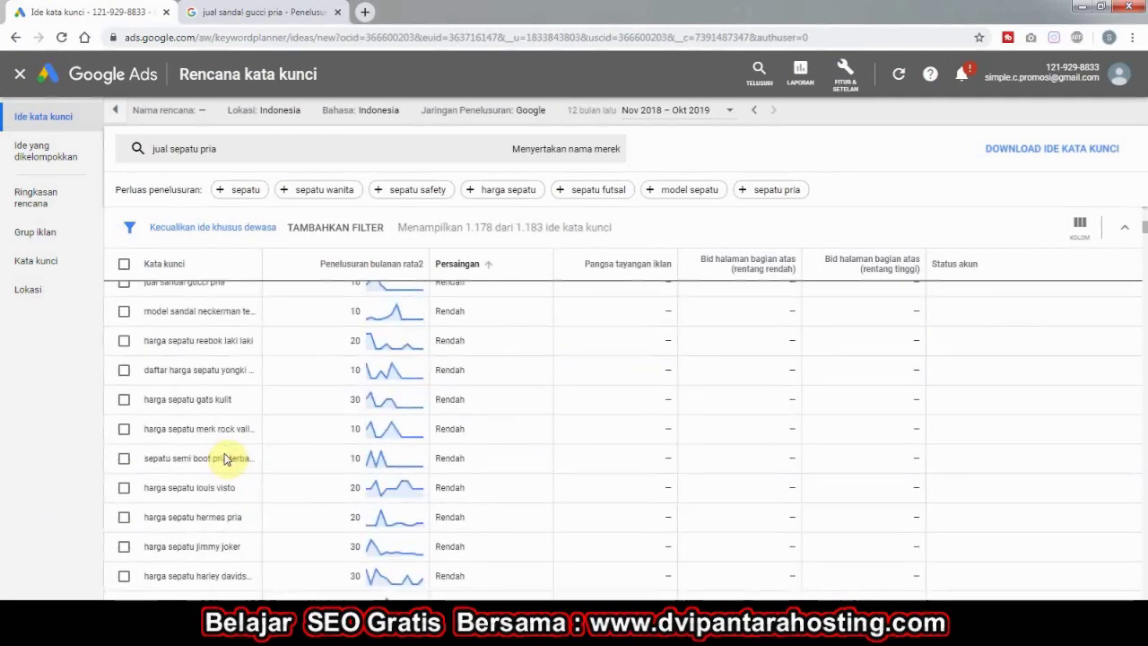
scroll(225, 459, down, 2)
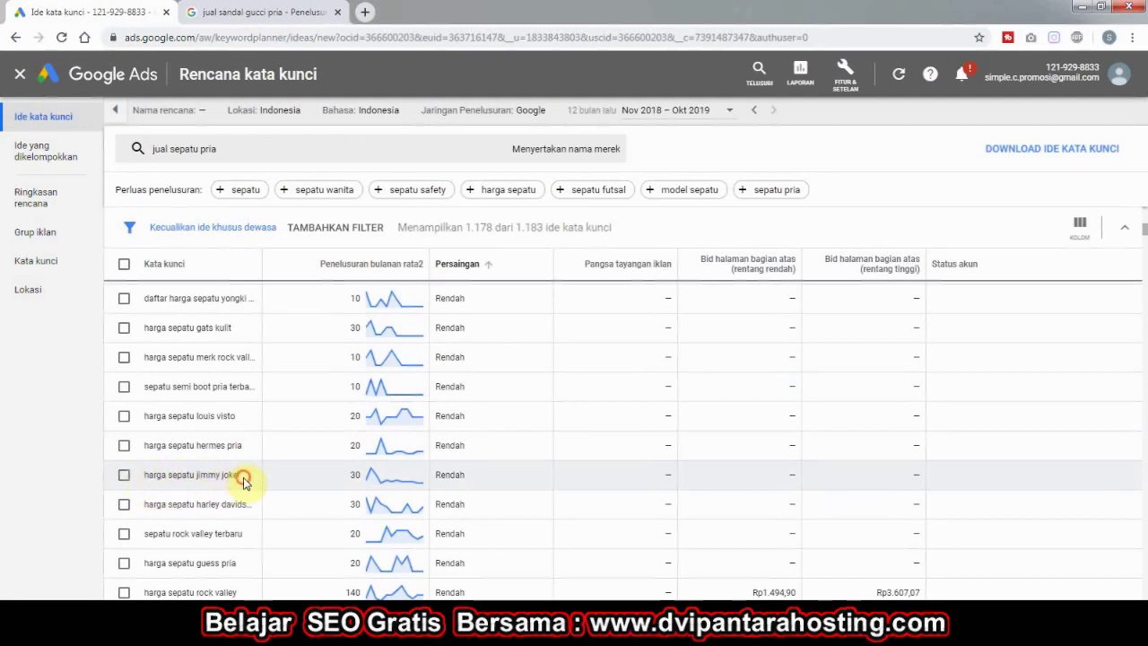
drag(240, 475, 146, 478)
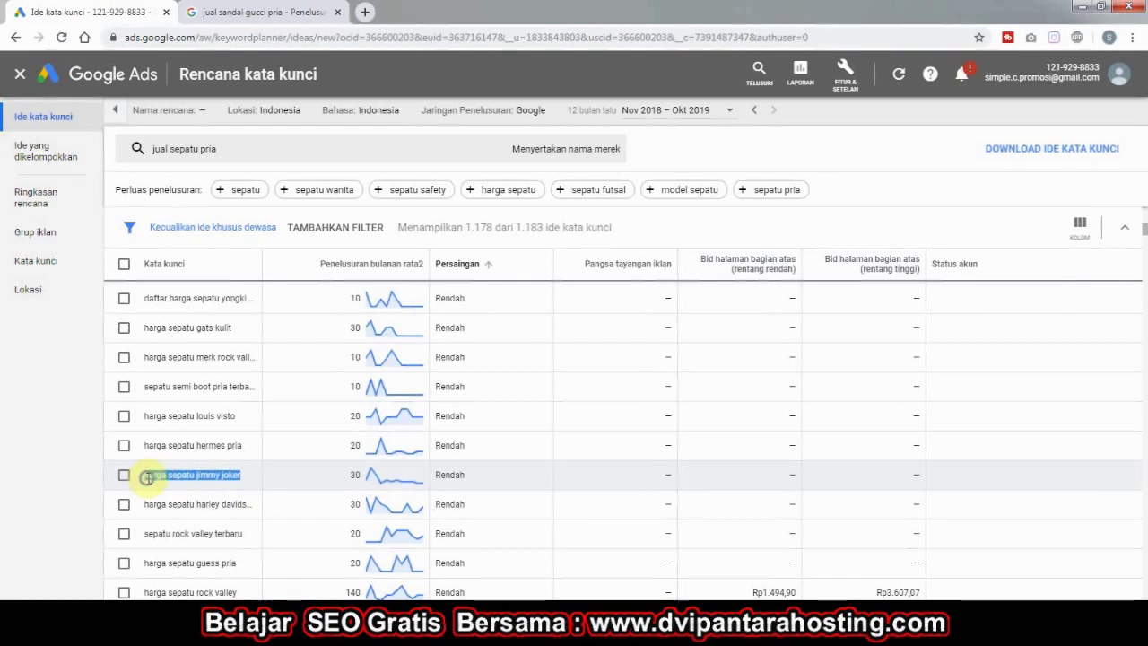
right_click(146, 478)
click(165, 494)
Switch to Google Search and search for the copied keyword "harga sepatu jimmy joker" in place of the previous query.
click(269, 11)
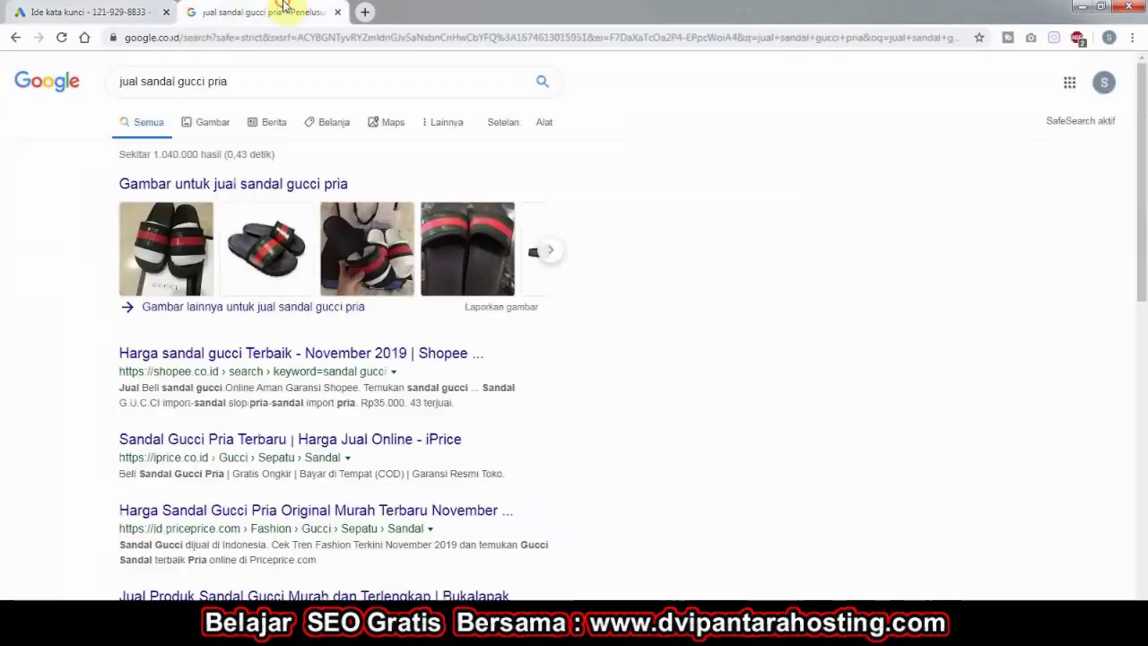
triple_click(264, 80)
key(ctrl+v)
key(Return)
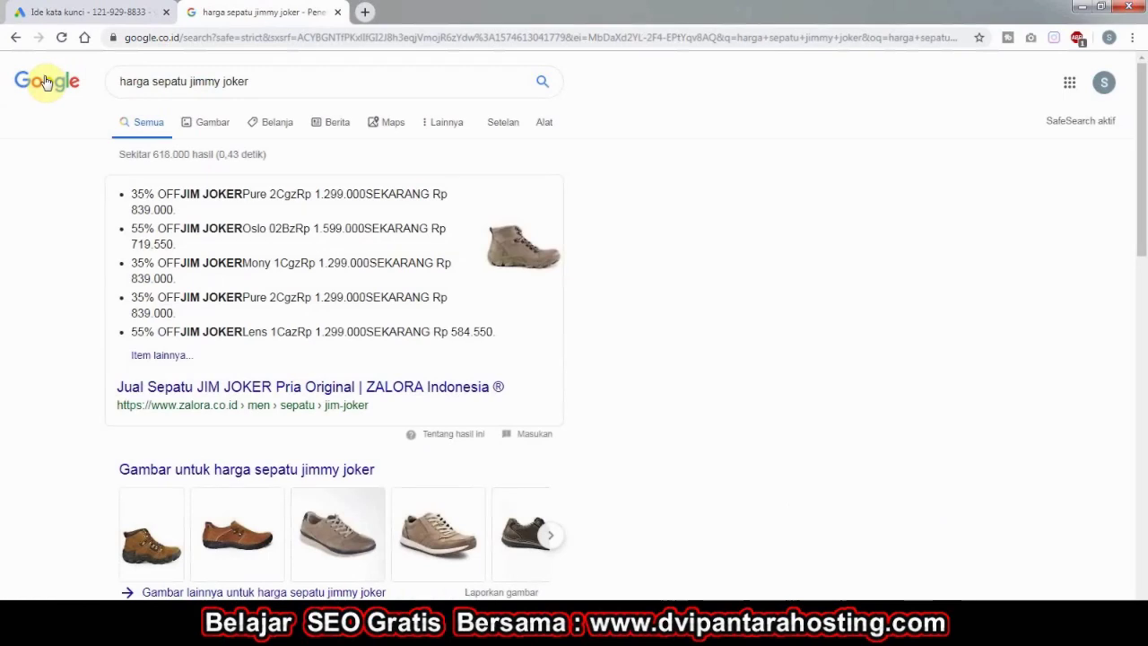
Examine which sites and page titles compete in the Google results for "harga sepatu jimmy joker".
scroll(923, 359, down, 10)
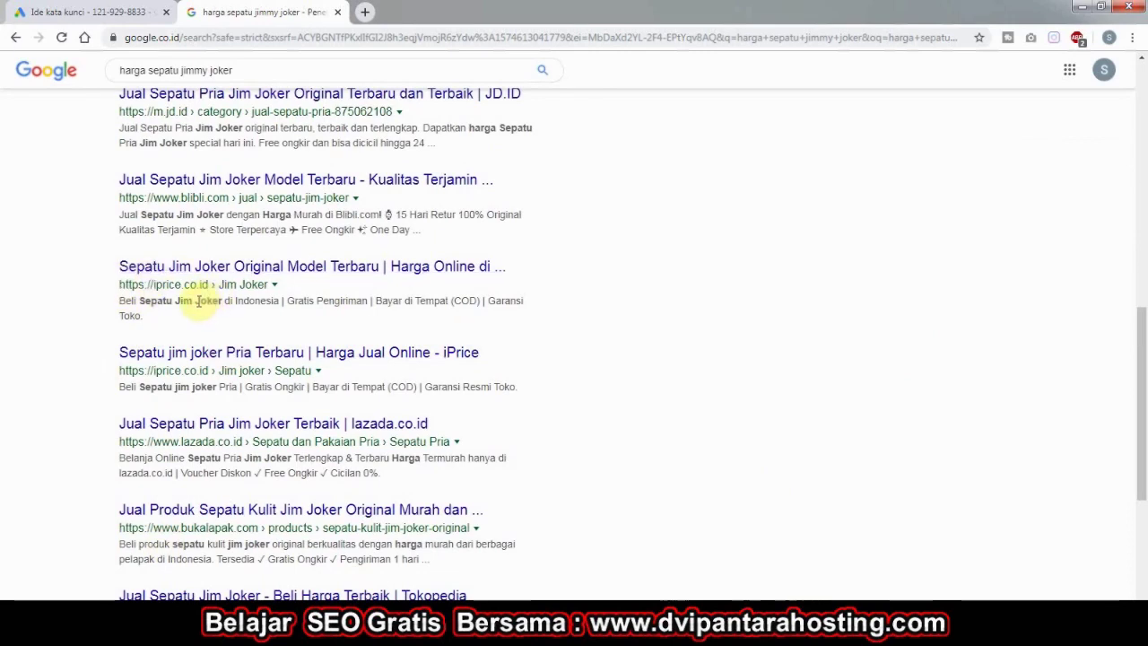
scroll(723, 421, down, 3)
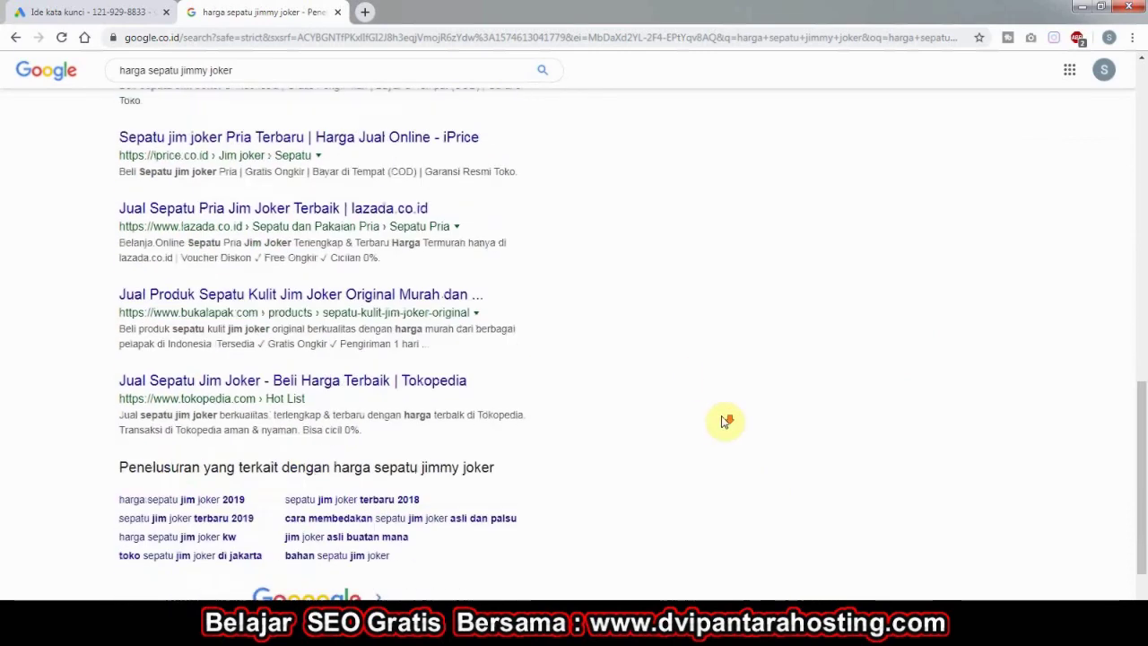
scroll(622, 487, up, 6)
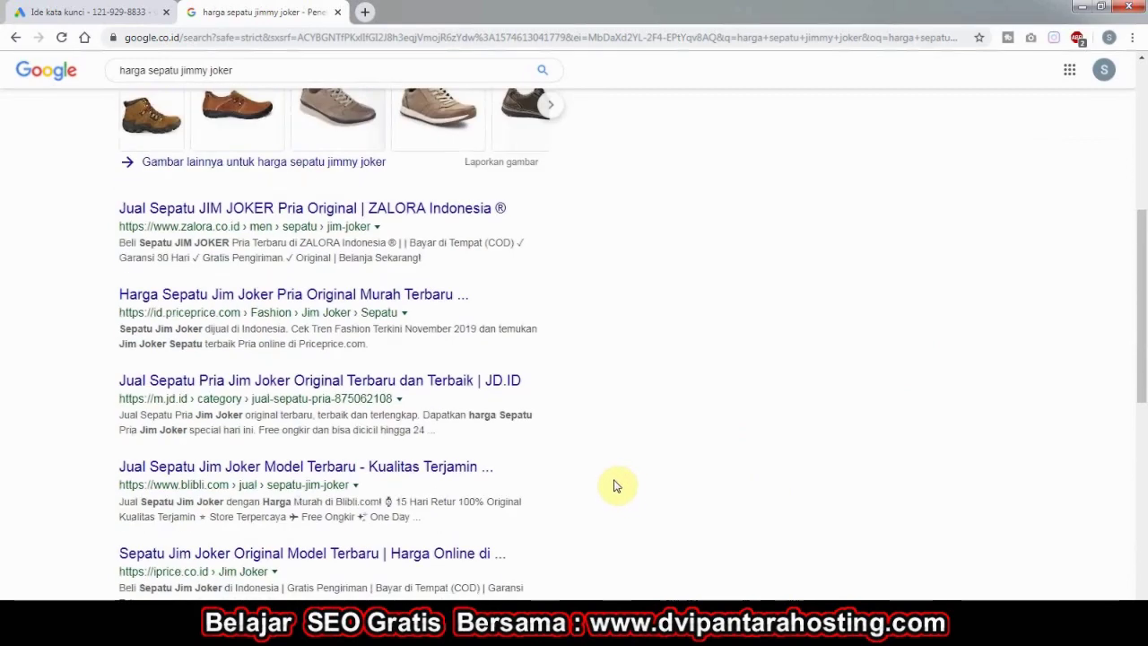
scroll(618, 486, down, 4)
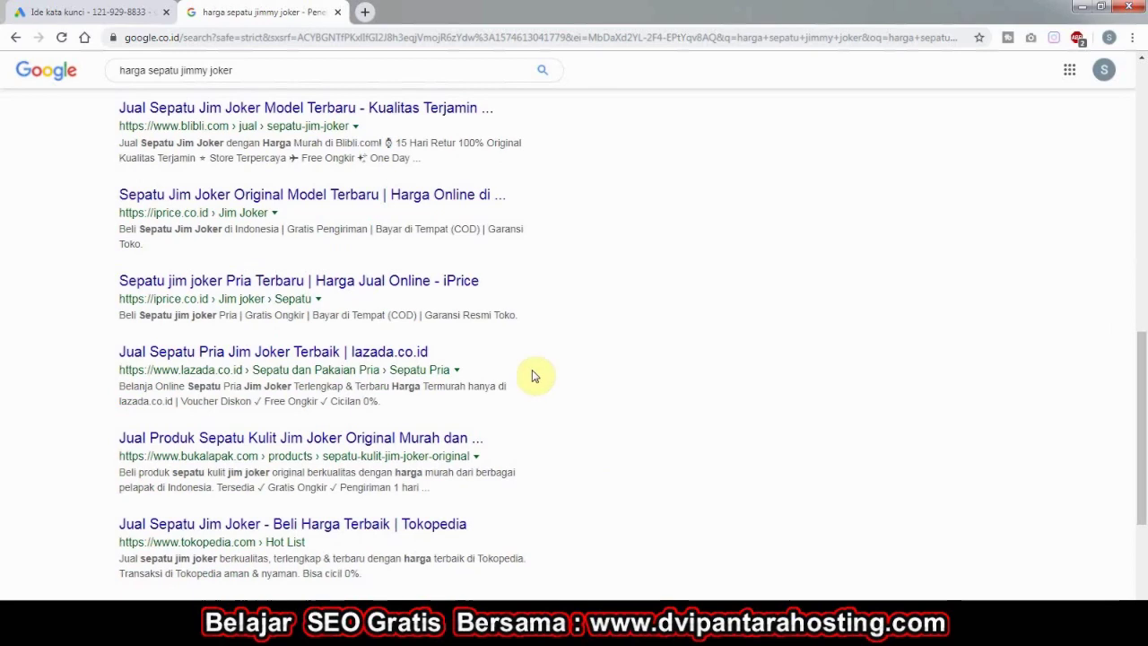
scroll(405, 220, up, 3)
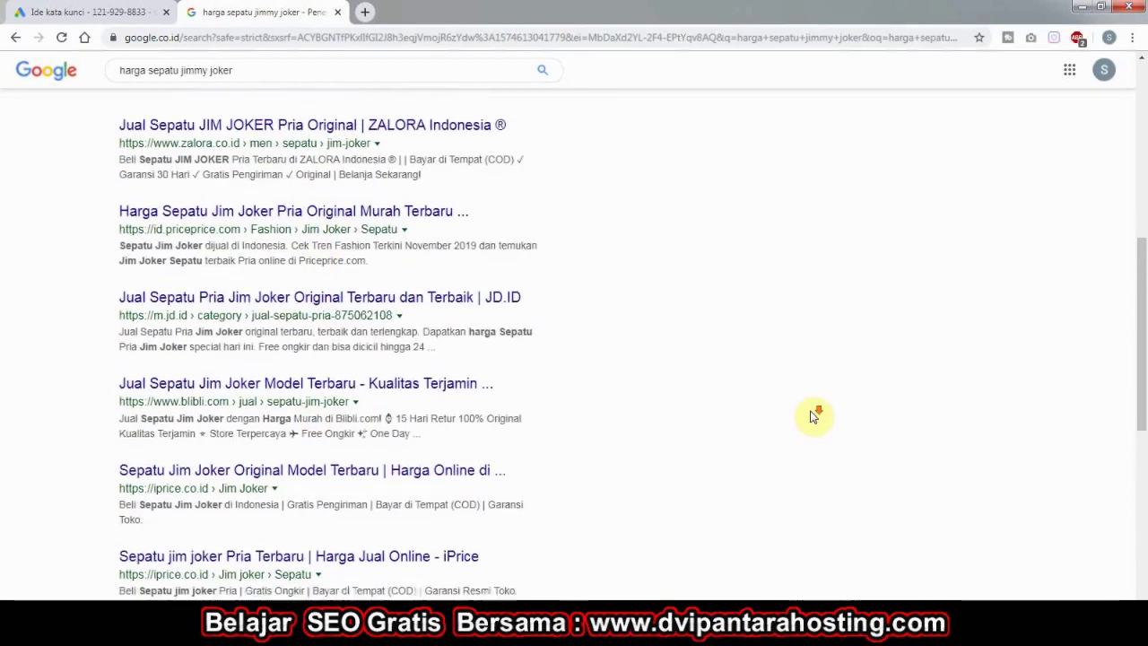
scroll(814, 412, down, 5)
scroll(540, 333, up, 6)
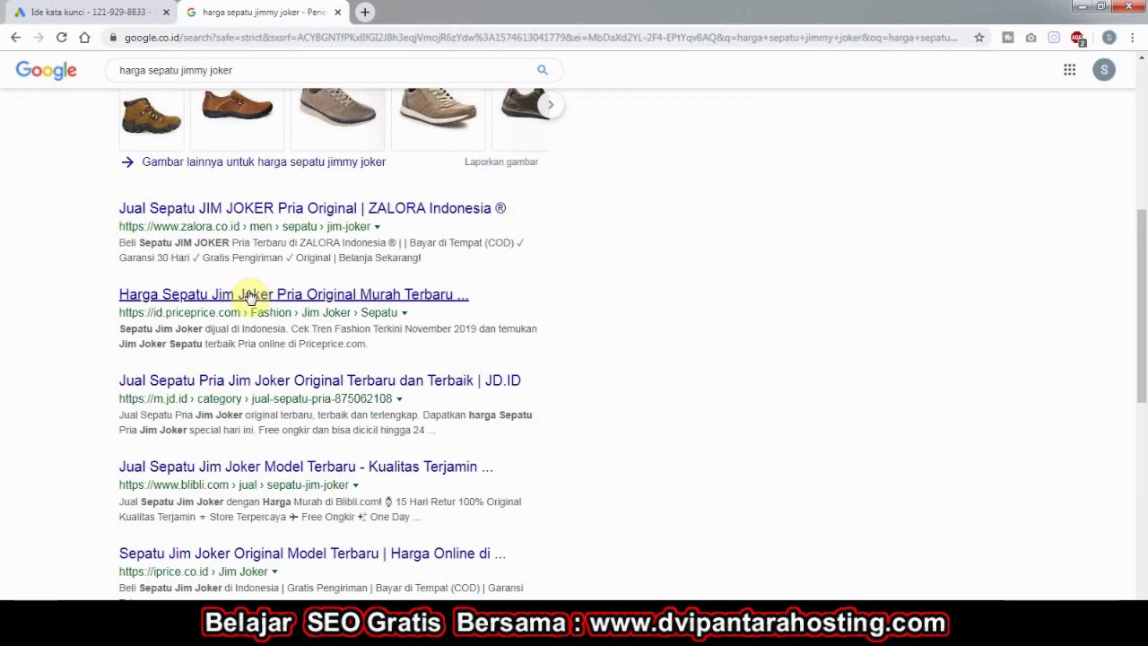
Return to the Google Ads keyword ideas and examine further low-competition shoe keywords, comparing their average monthly searches and bid ranges.
click(49, 11)
click(45, 493)
scroll(225, 402, down, 5)
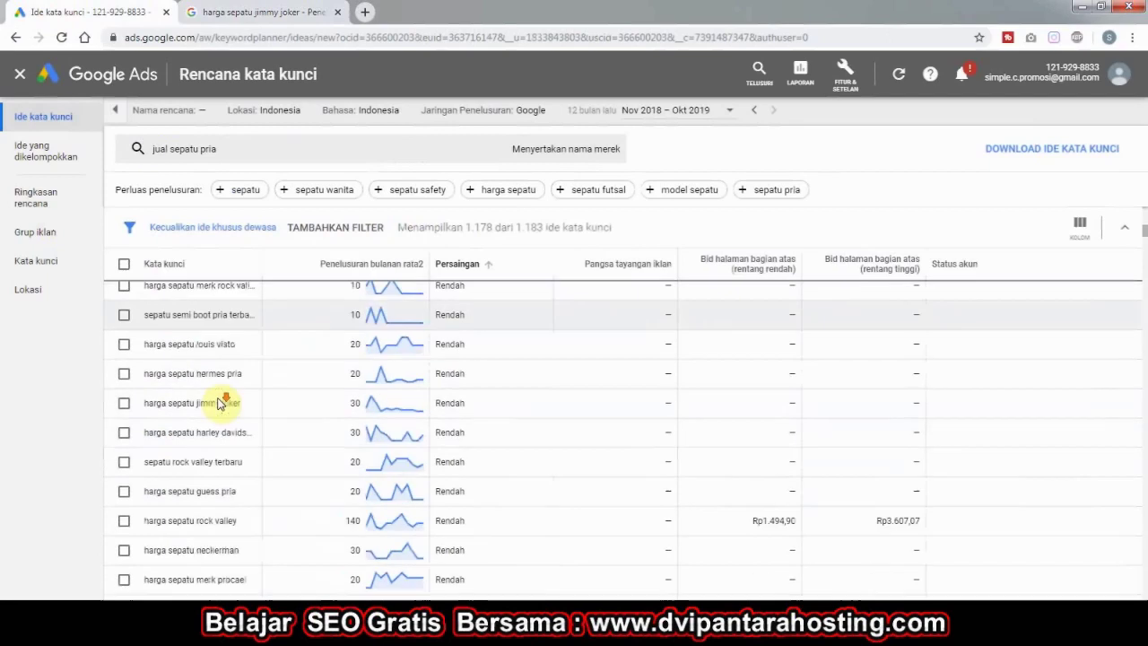
scroll(223, 402, down, 6)
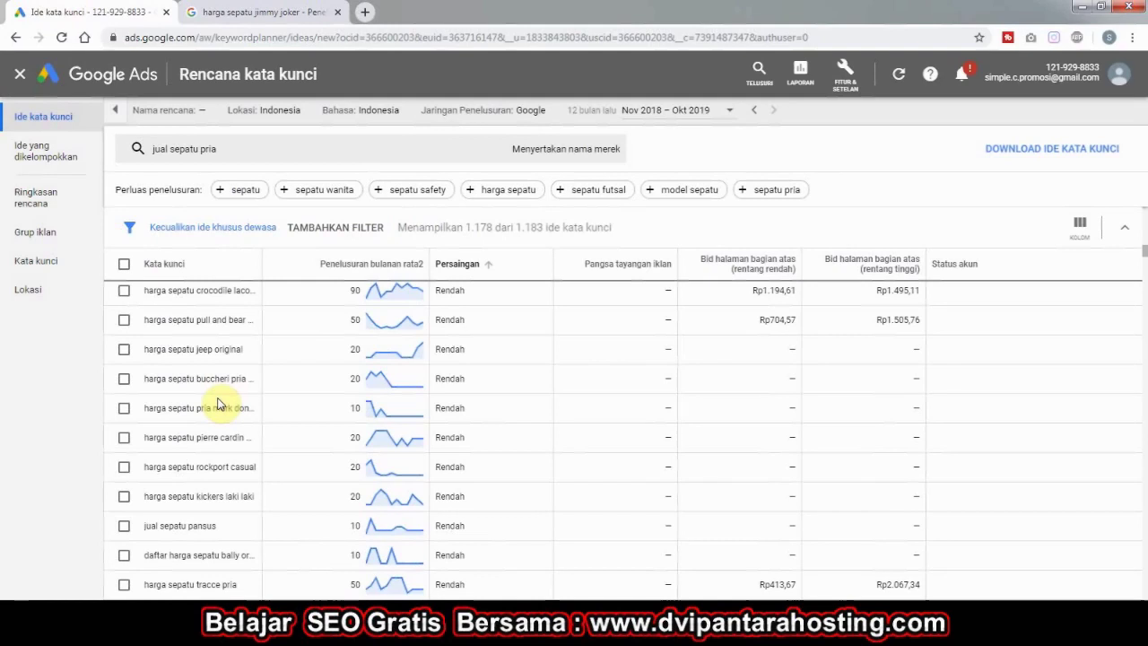
scroll(220, 404, down, 3)
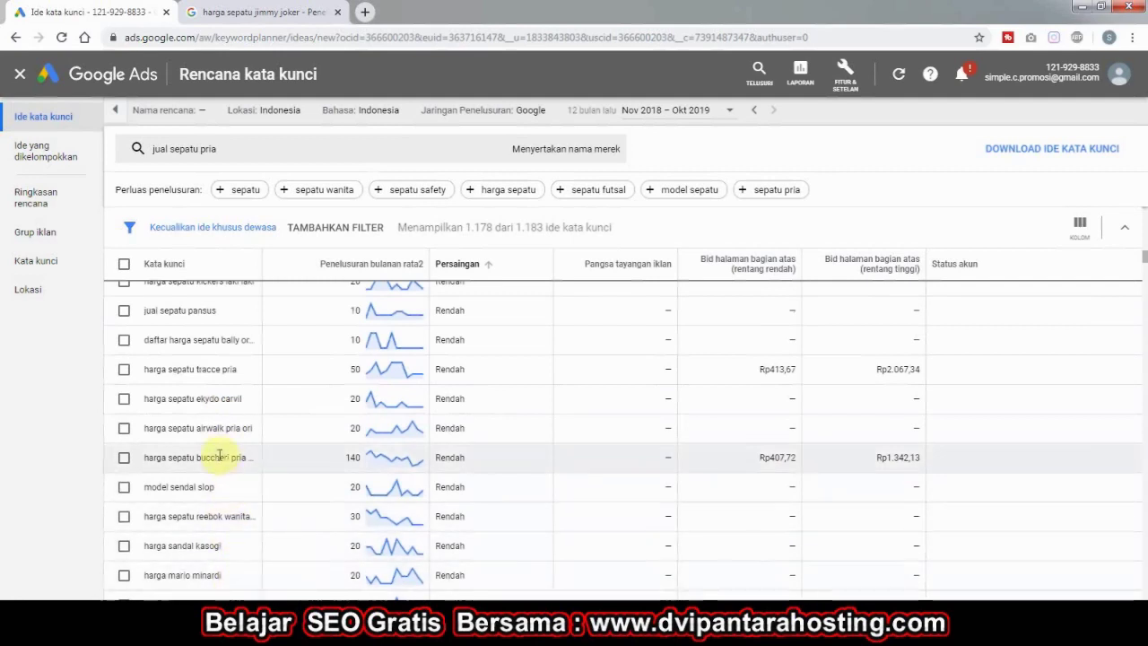
scroll(220, 456, down, 5)
scroll(221, 453, down, 5)
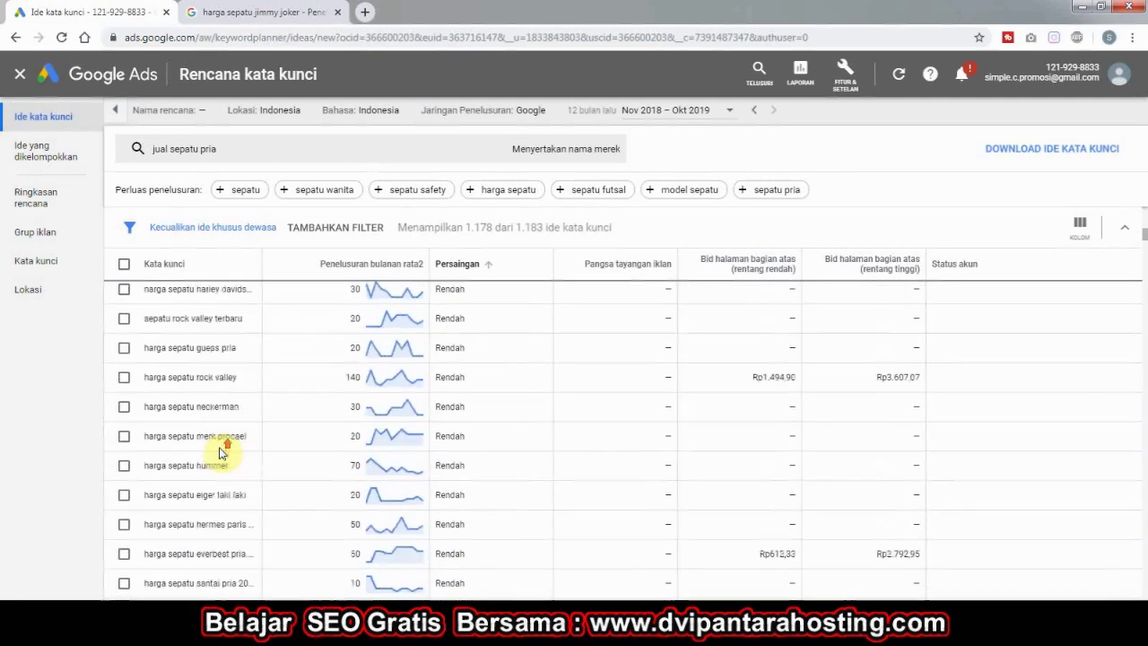
scroll(220, 450, up, 3)
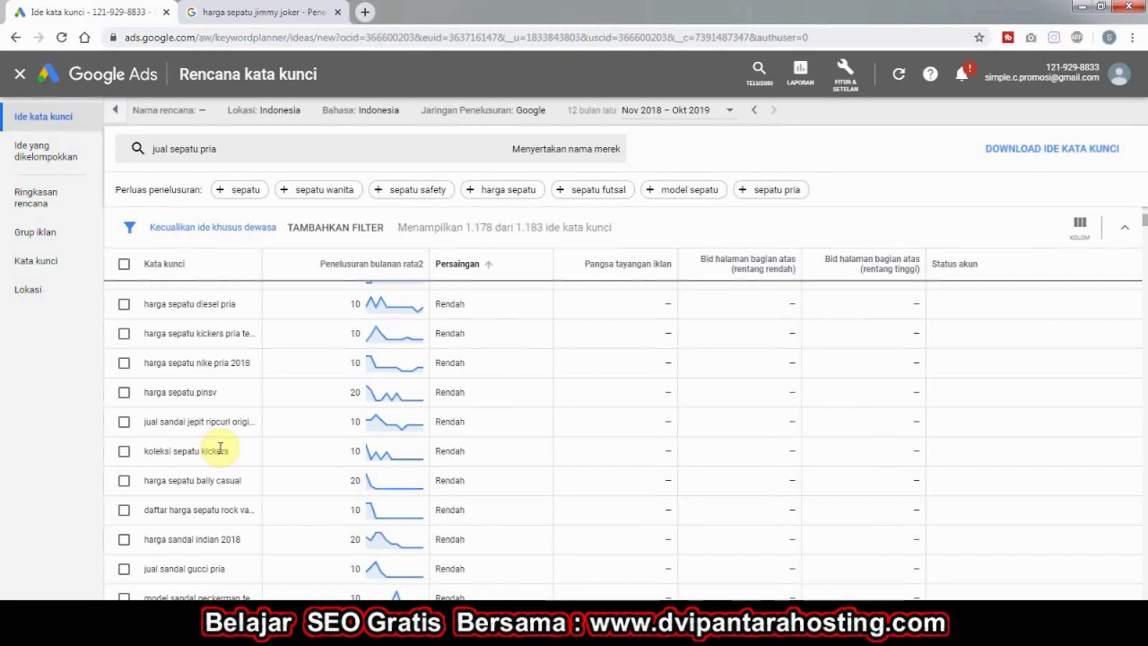
scroll(224, 439, down, 10)
scroll(224, 439, down, 10)
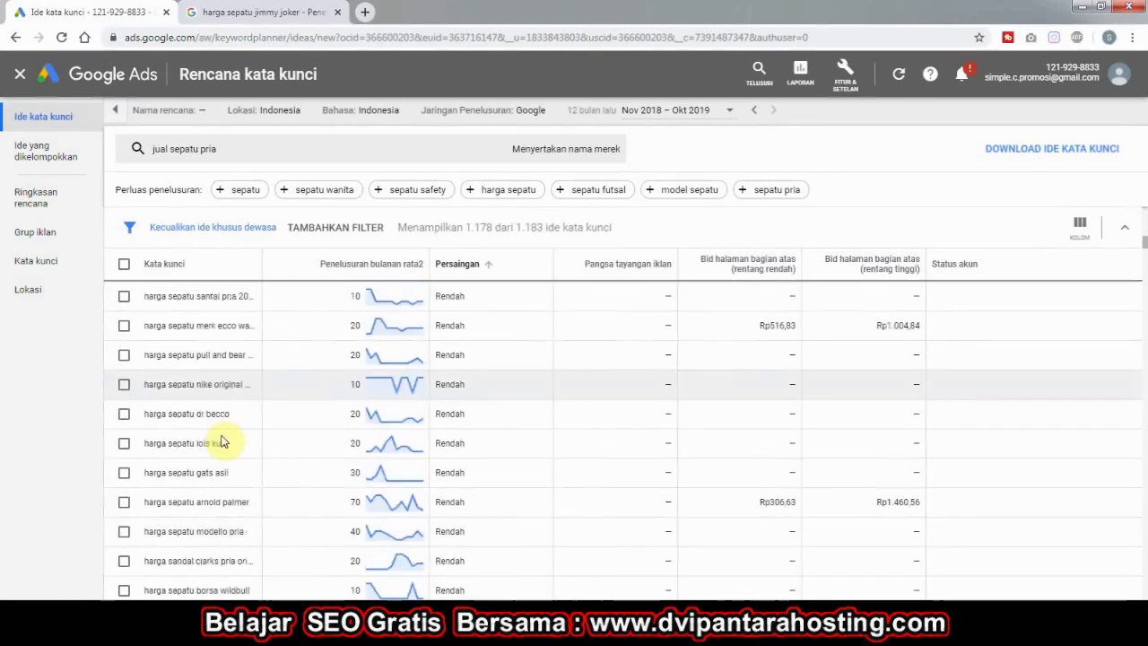
scroll(229, 431, down, 10)
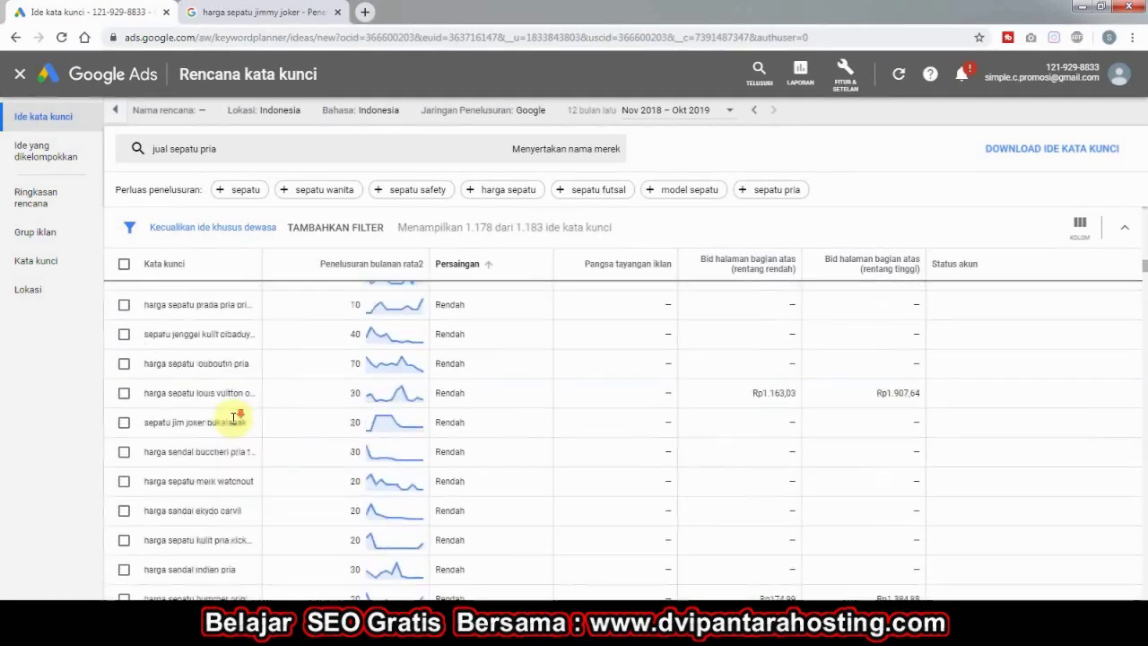
scroll(233, 421, down, 3)
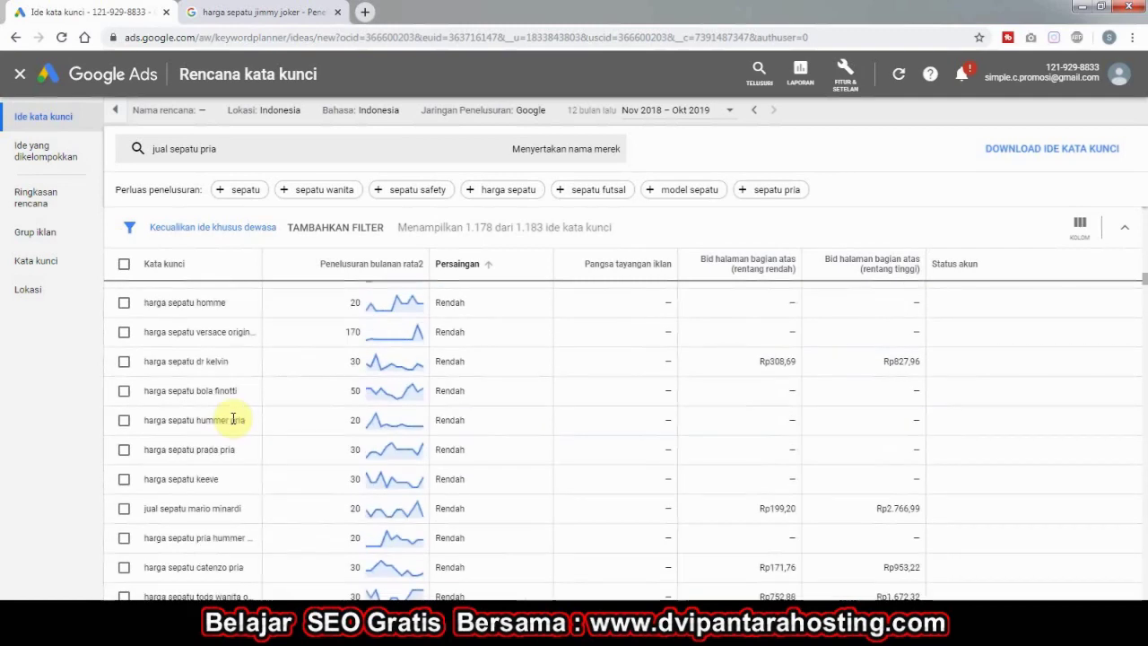